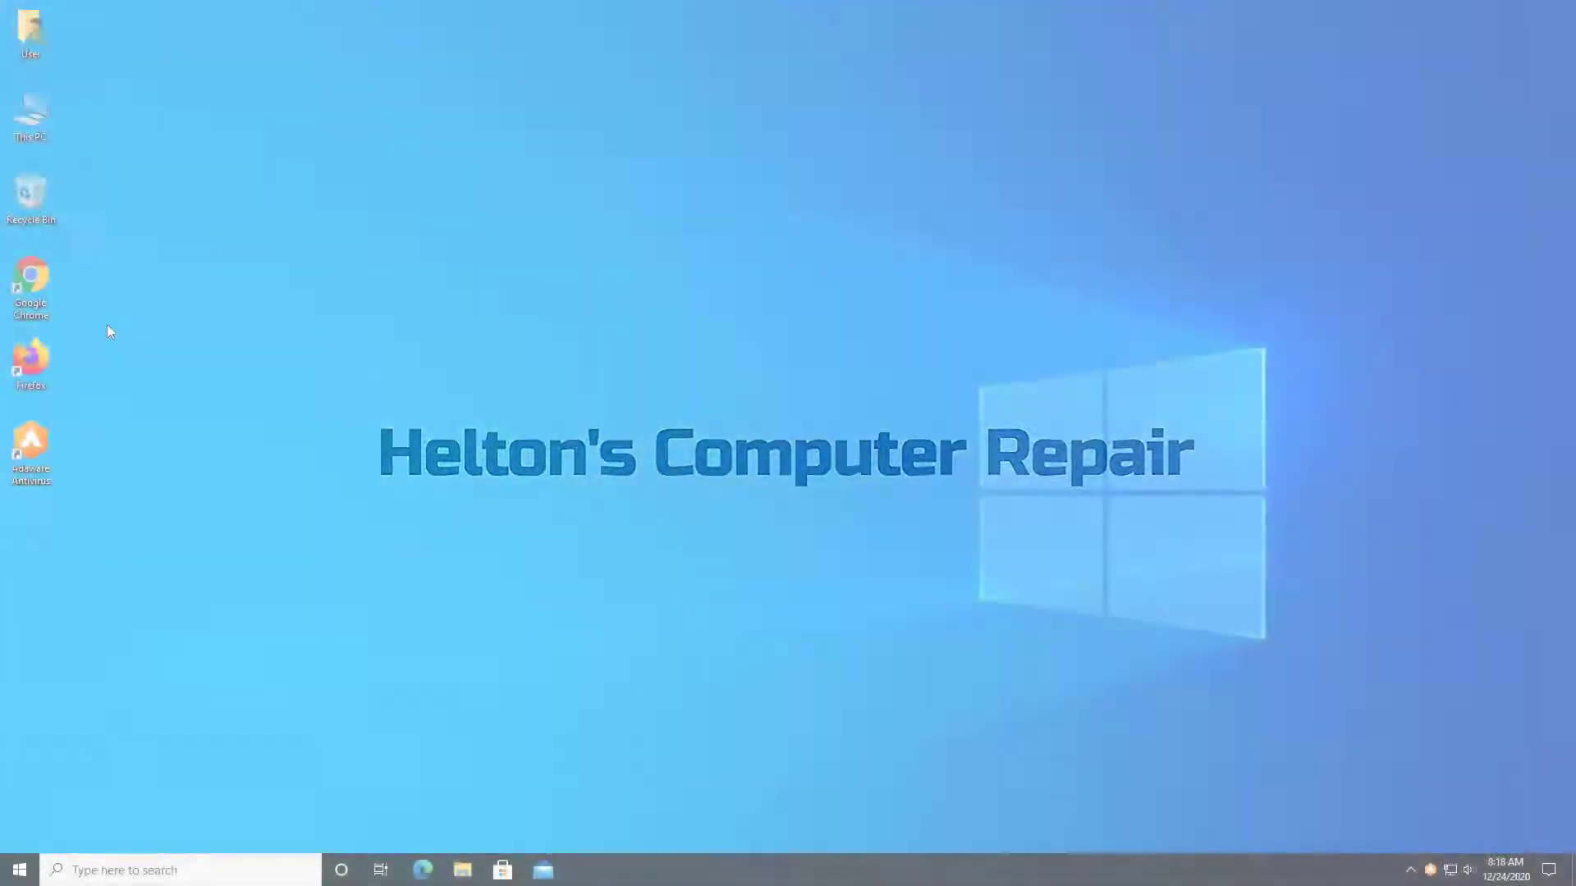
Launch Google Chrome and load adaware.com/removal-tool in the address bar
{"action": "double_click", "coordinate": [32, 277]}
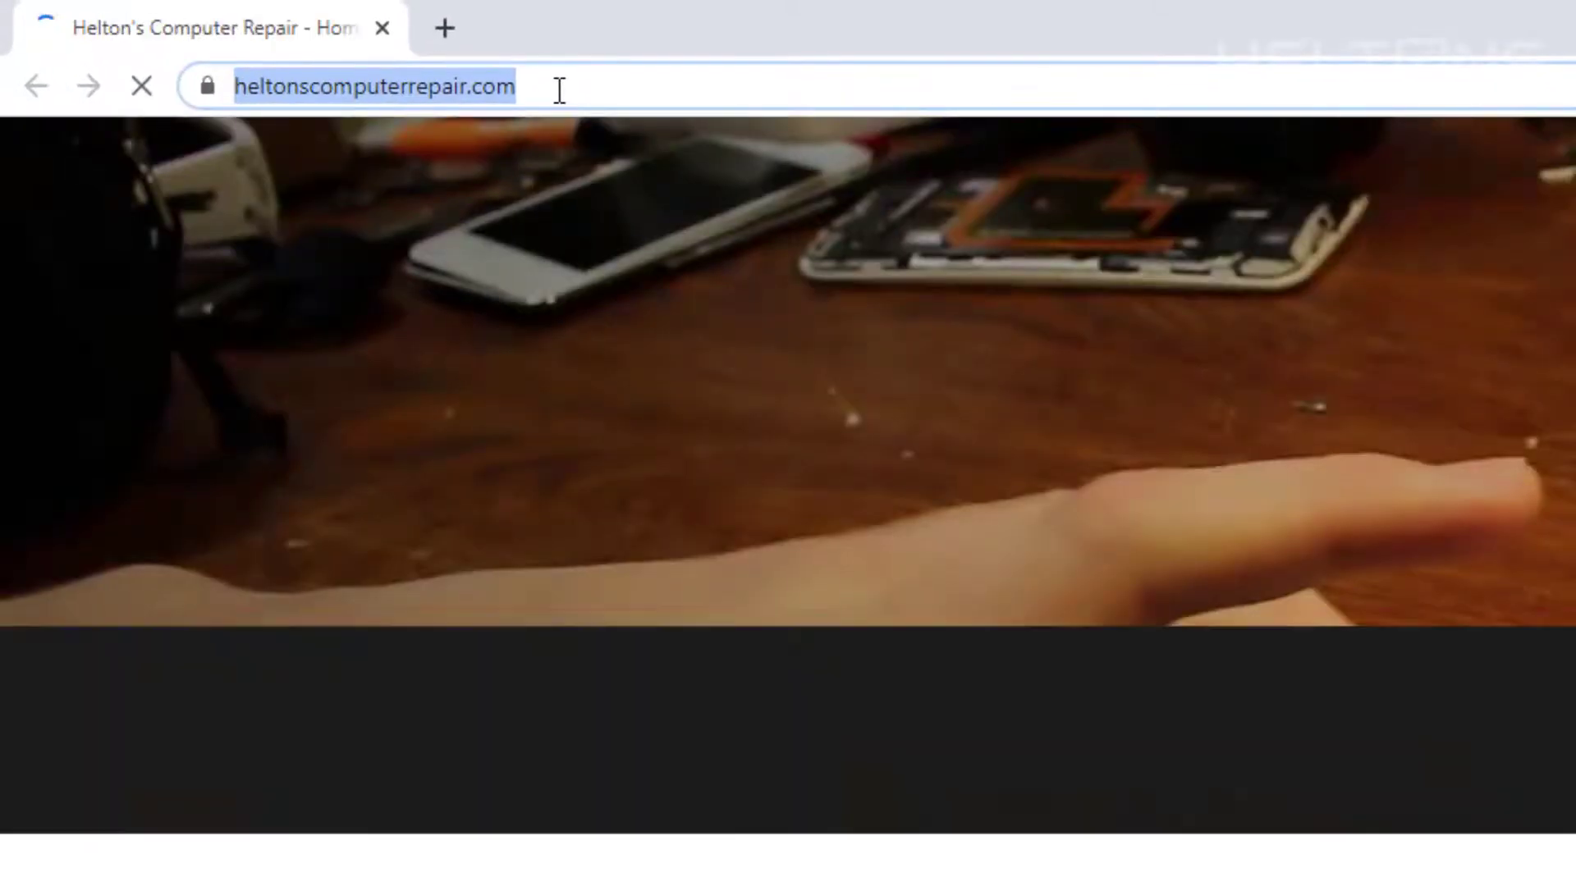
{"action": "key", "text": "BackSpace"}
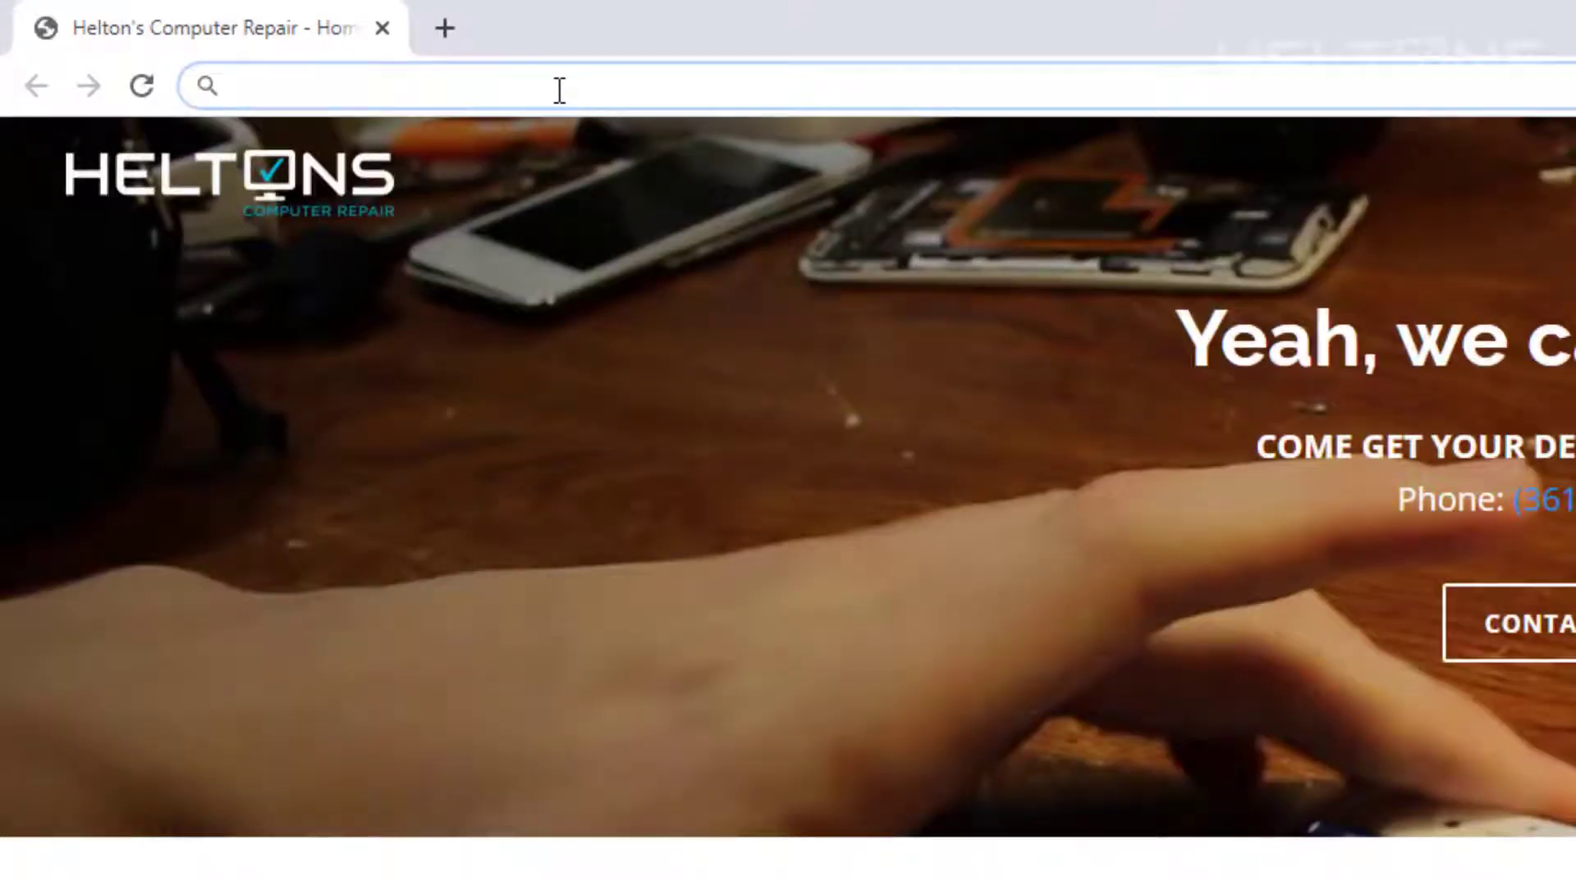
{"action": "type", "text": "adaw"}
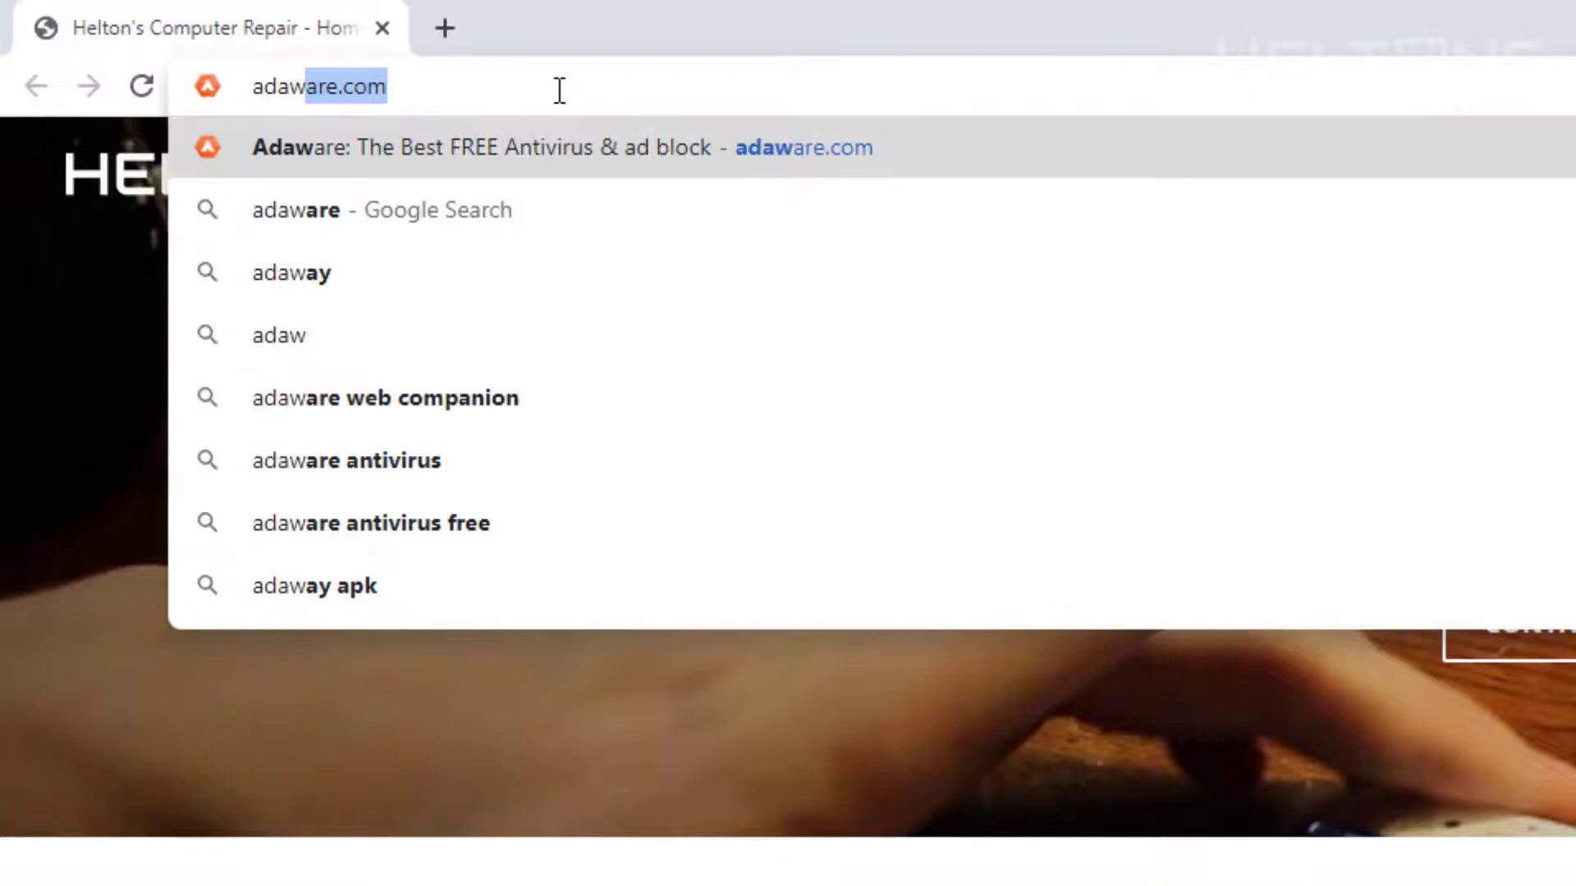
{"action": "type", "text": "re"}
{"action": "key", "text": "BackSpace"}
{"action": "key", "text": "BackSpace"}
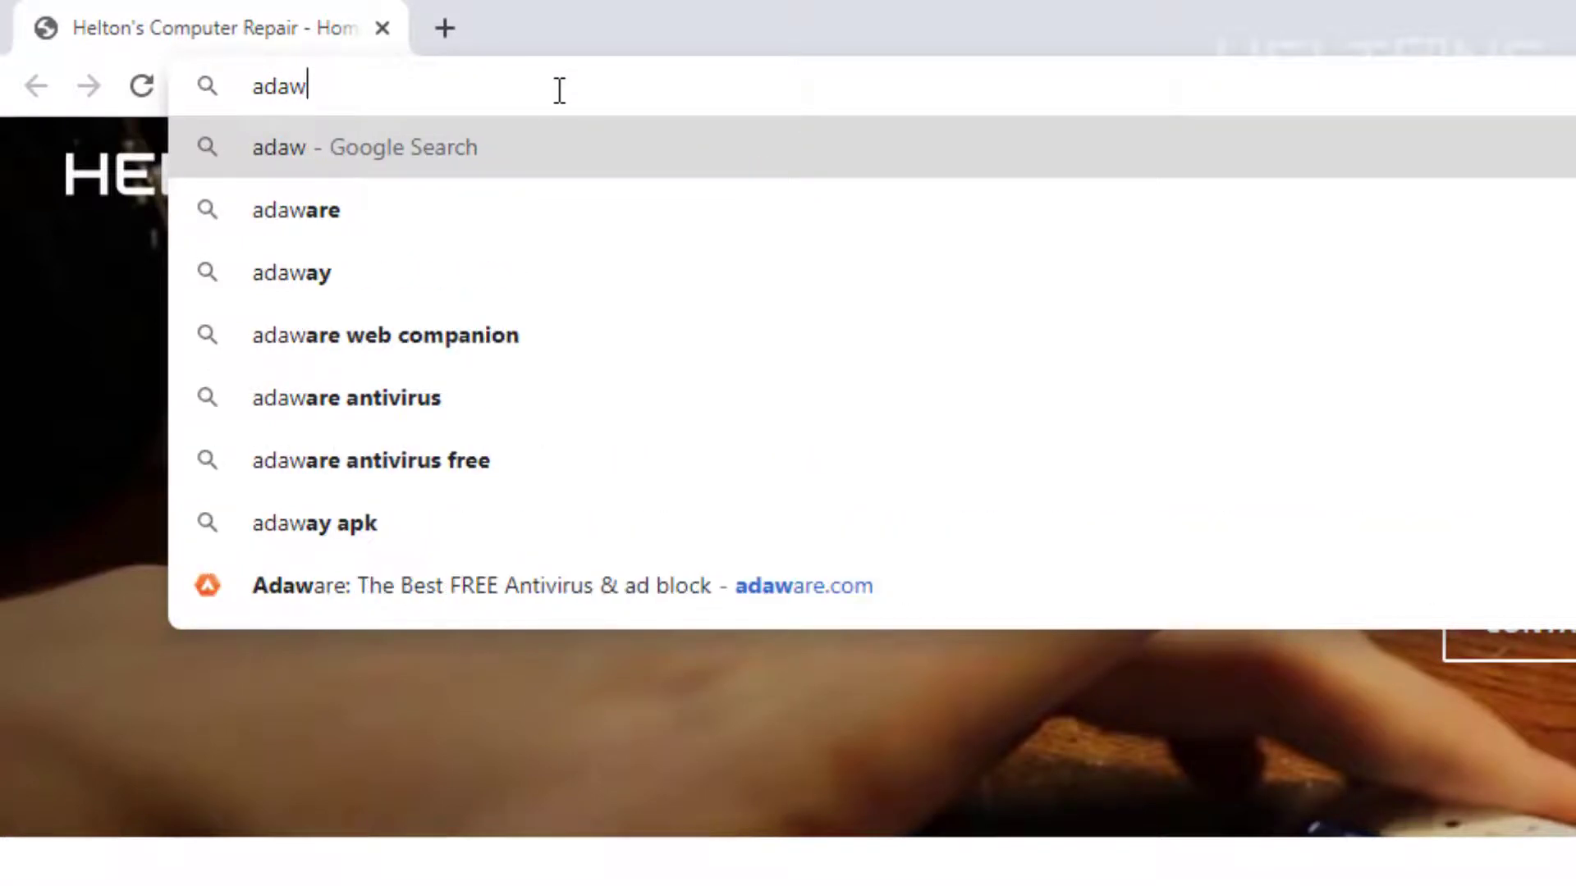
{"action": "key", "text": "Down"}
{"action": "type", "text": ".com"}
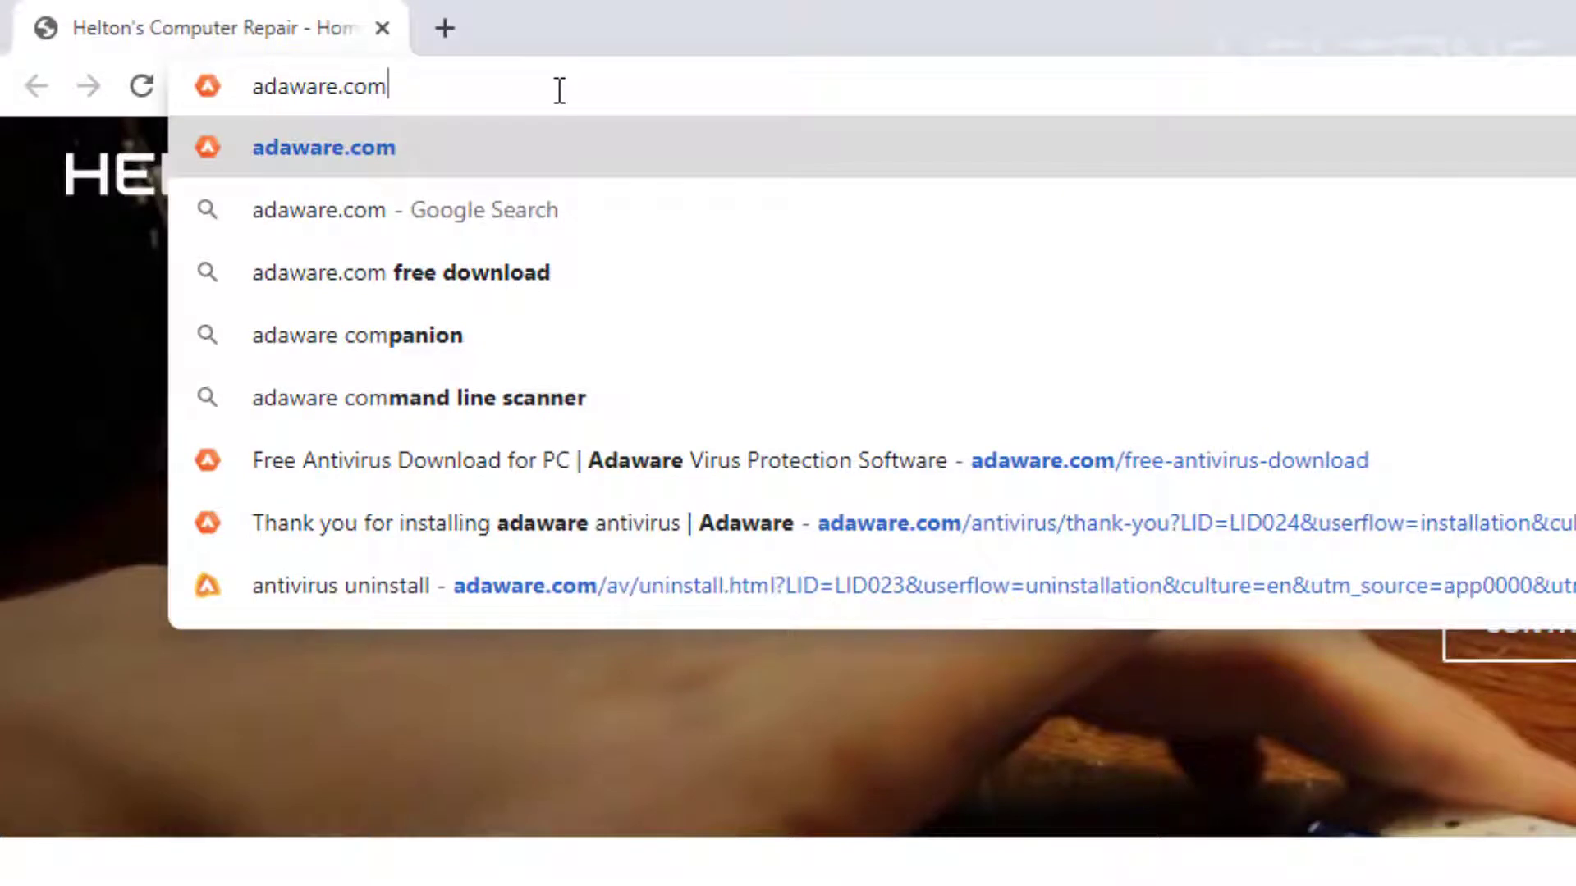
{"action": "type", "text": "/removabl"}
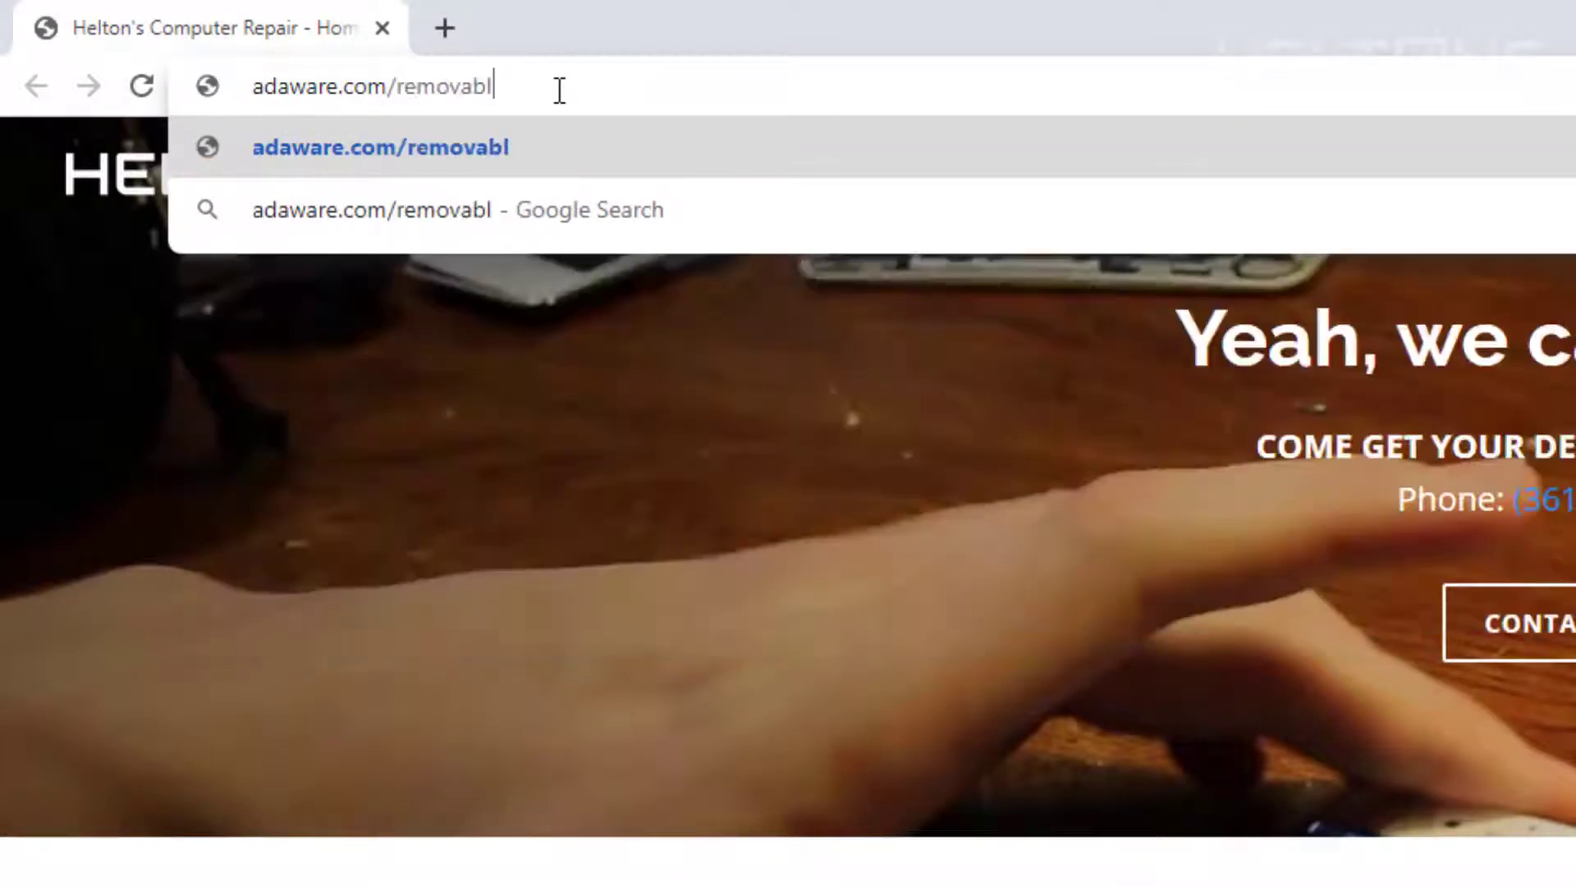
{"action": "key", "text": "BackSpace"}
{"action": "key", "text": "BackSpace"}
{"action": "key", "text": "BackSpace"}
{"action": "type", "text": "al"}
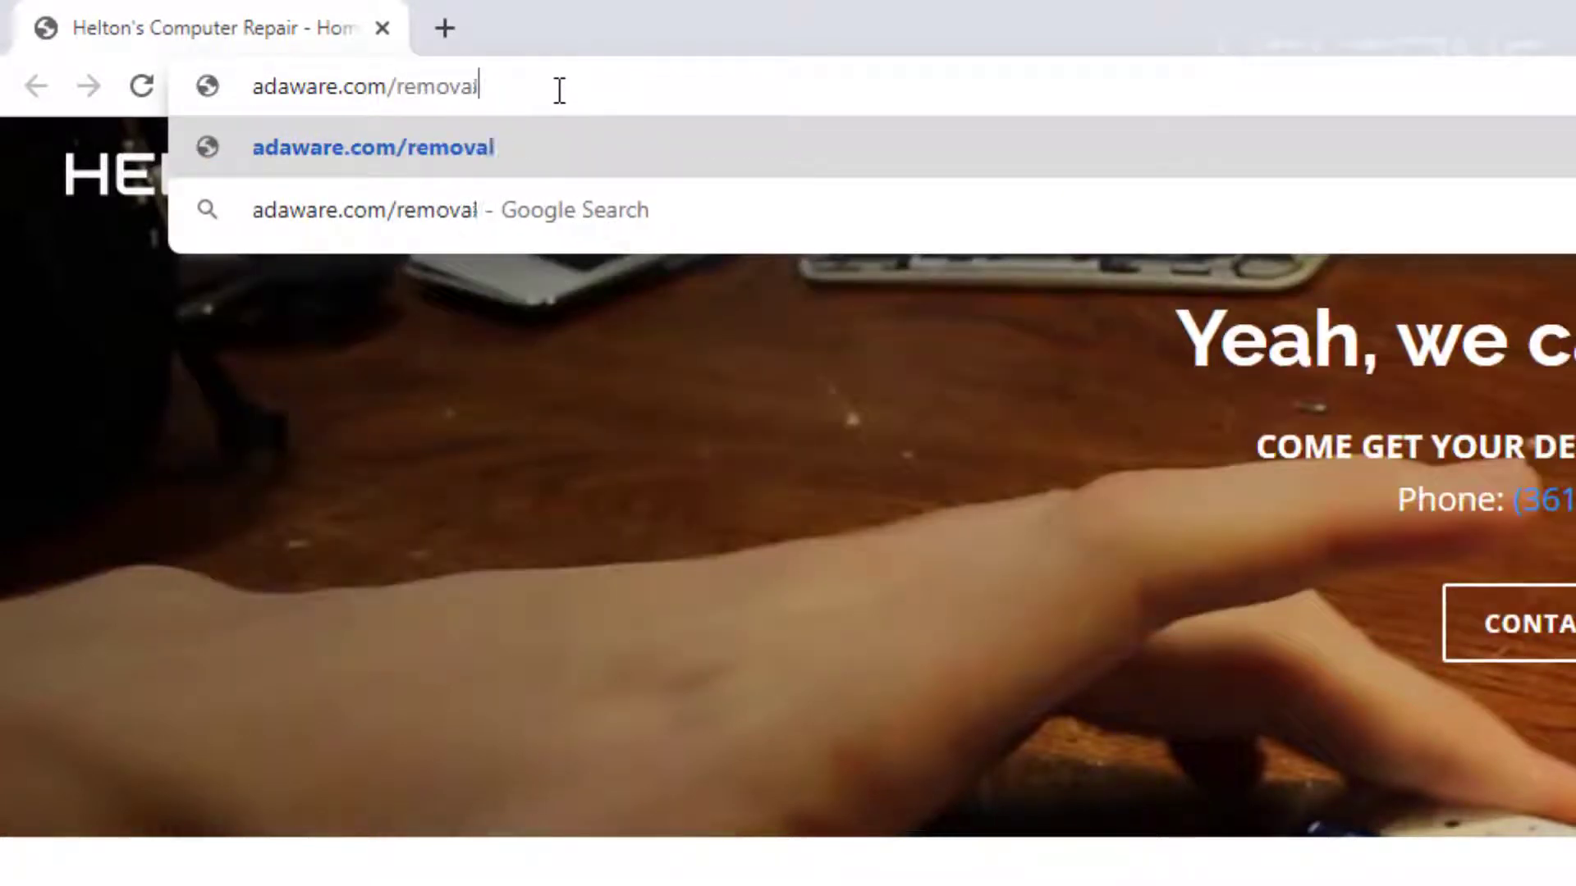
{"action": "type", "text": "-tool"}
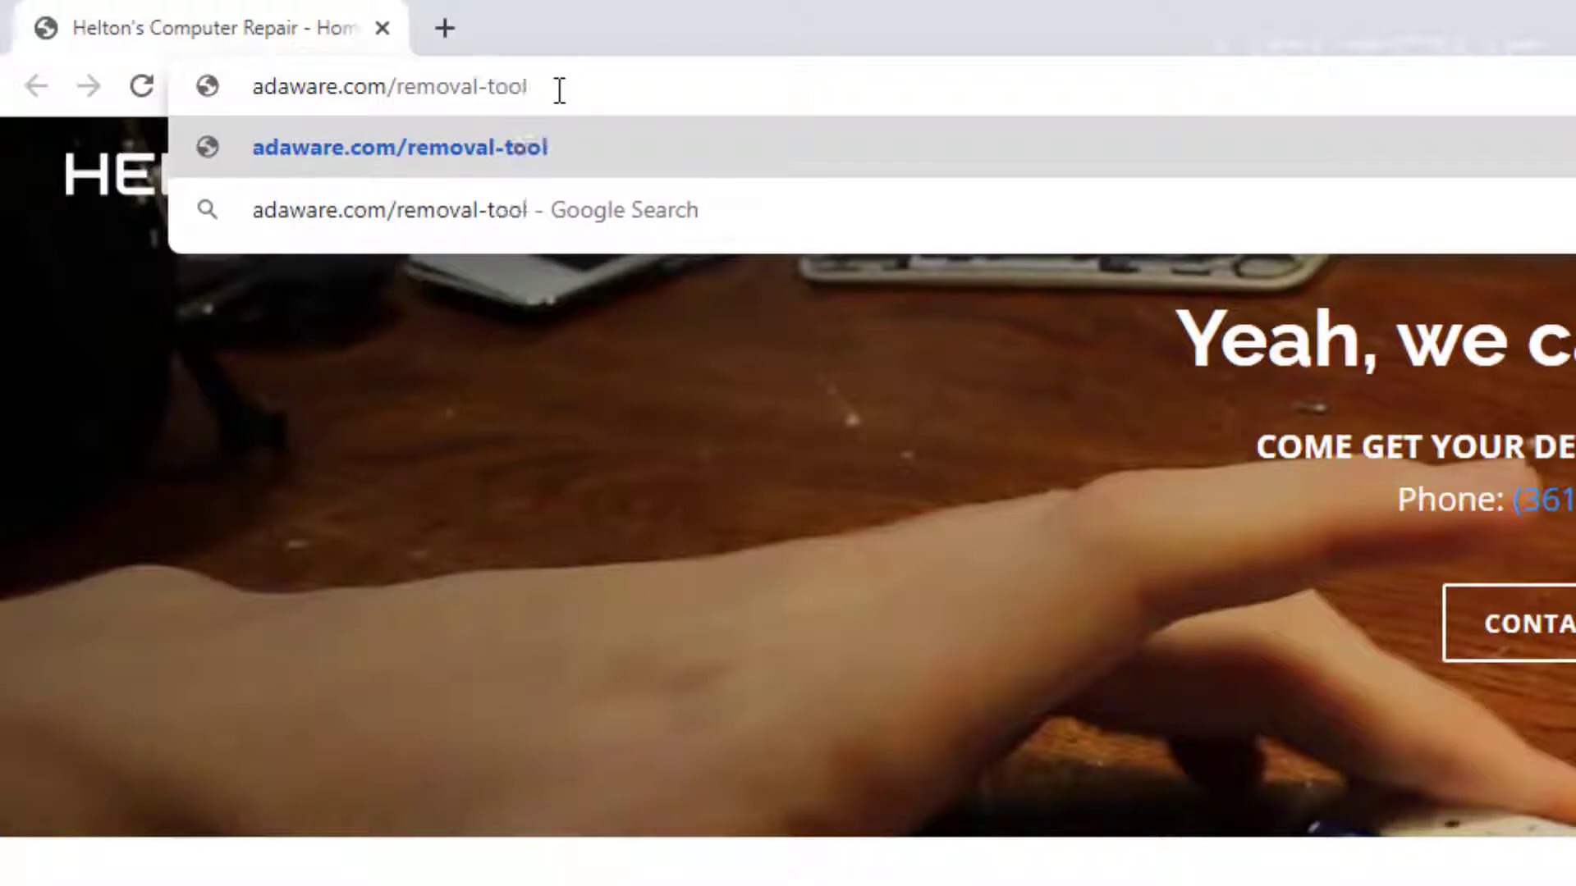
{"action": "key", "text": "Return"}
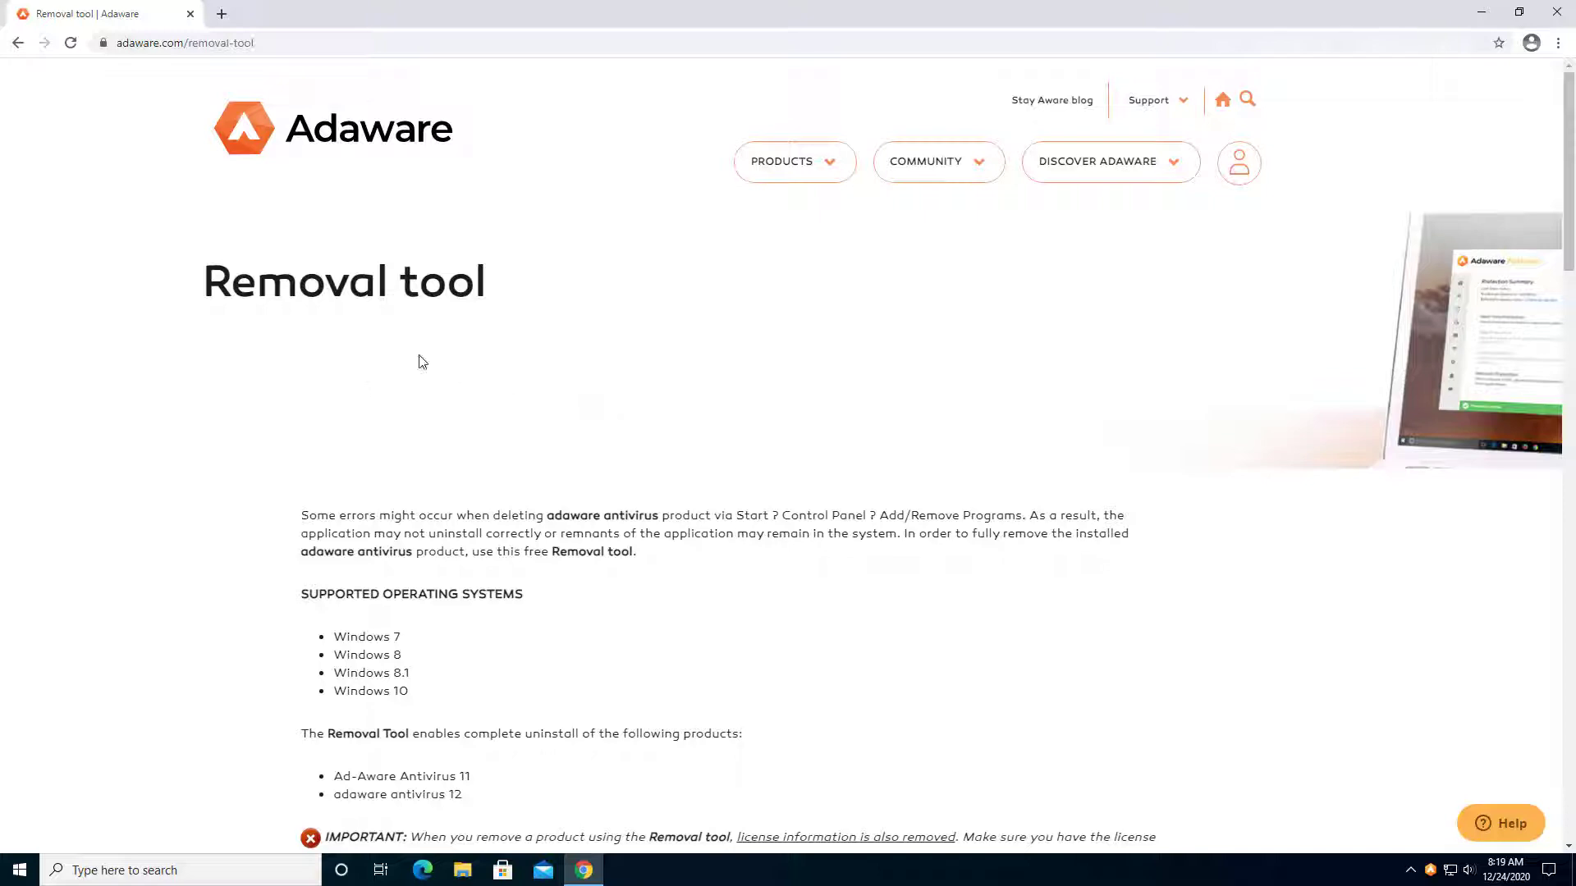
Scroll to 'Download and run removal tool' and download adaware_remover.exe from Step 1
{"action": "scroll", "coordinate": [438, 353], "scroll_direction": "down", "scroll_amount": 4}
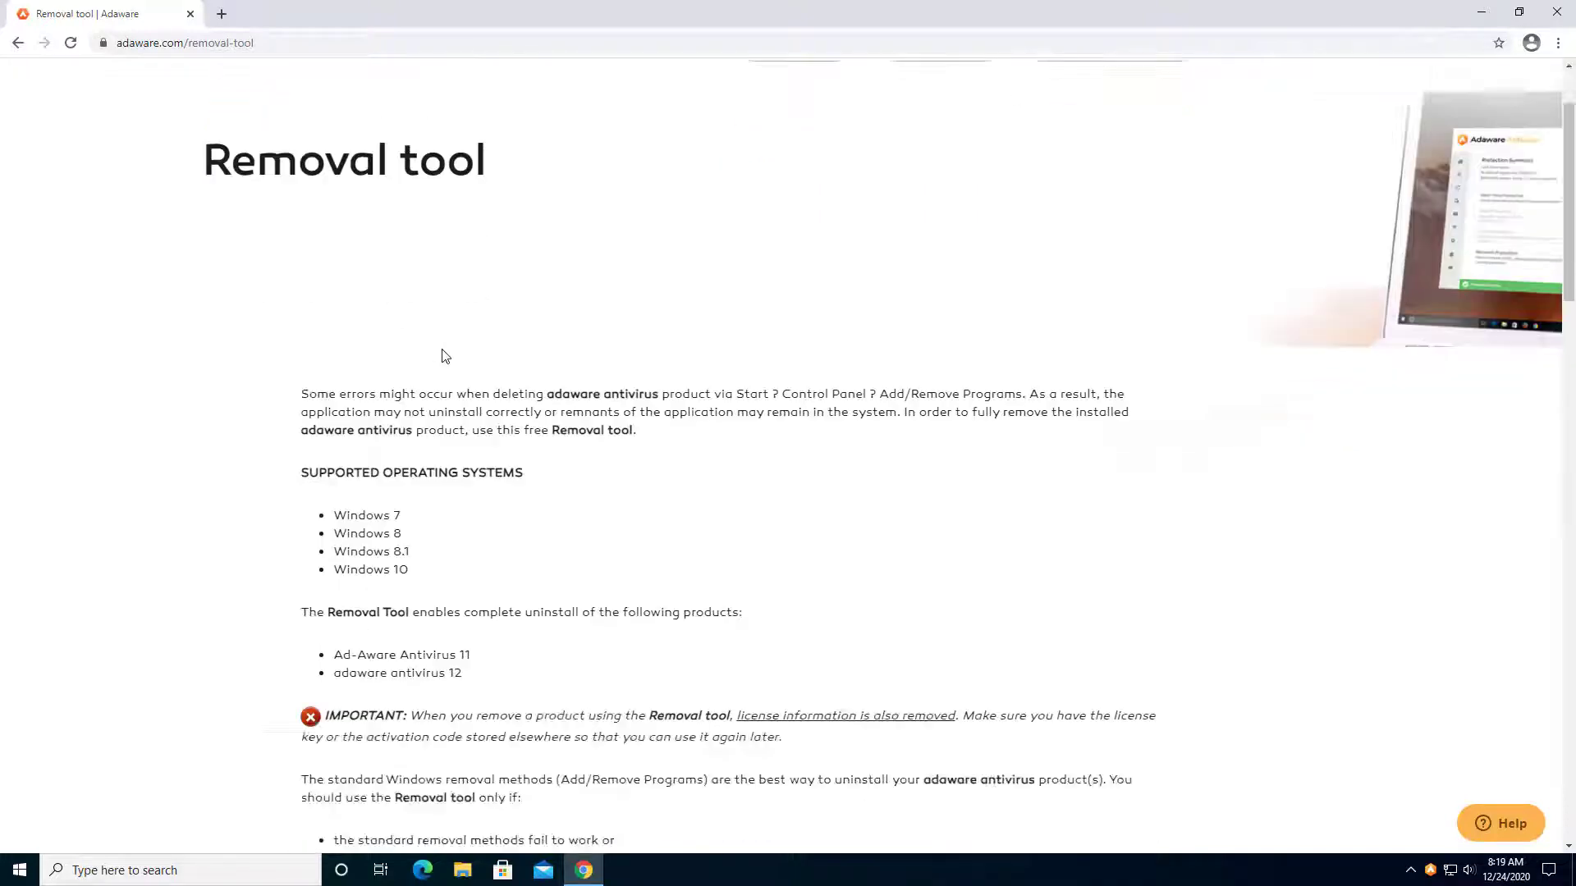
{"action": "scroll", "coordinate": [441, 424], "scroll_direction": "down", "scroll_amount": 2}
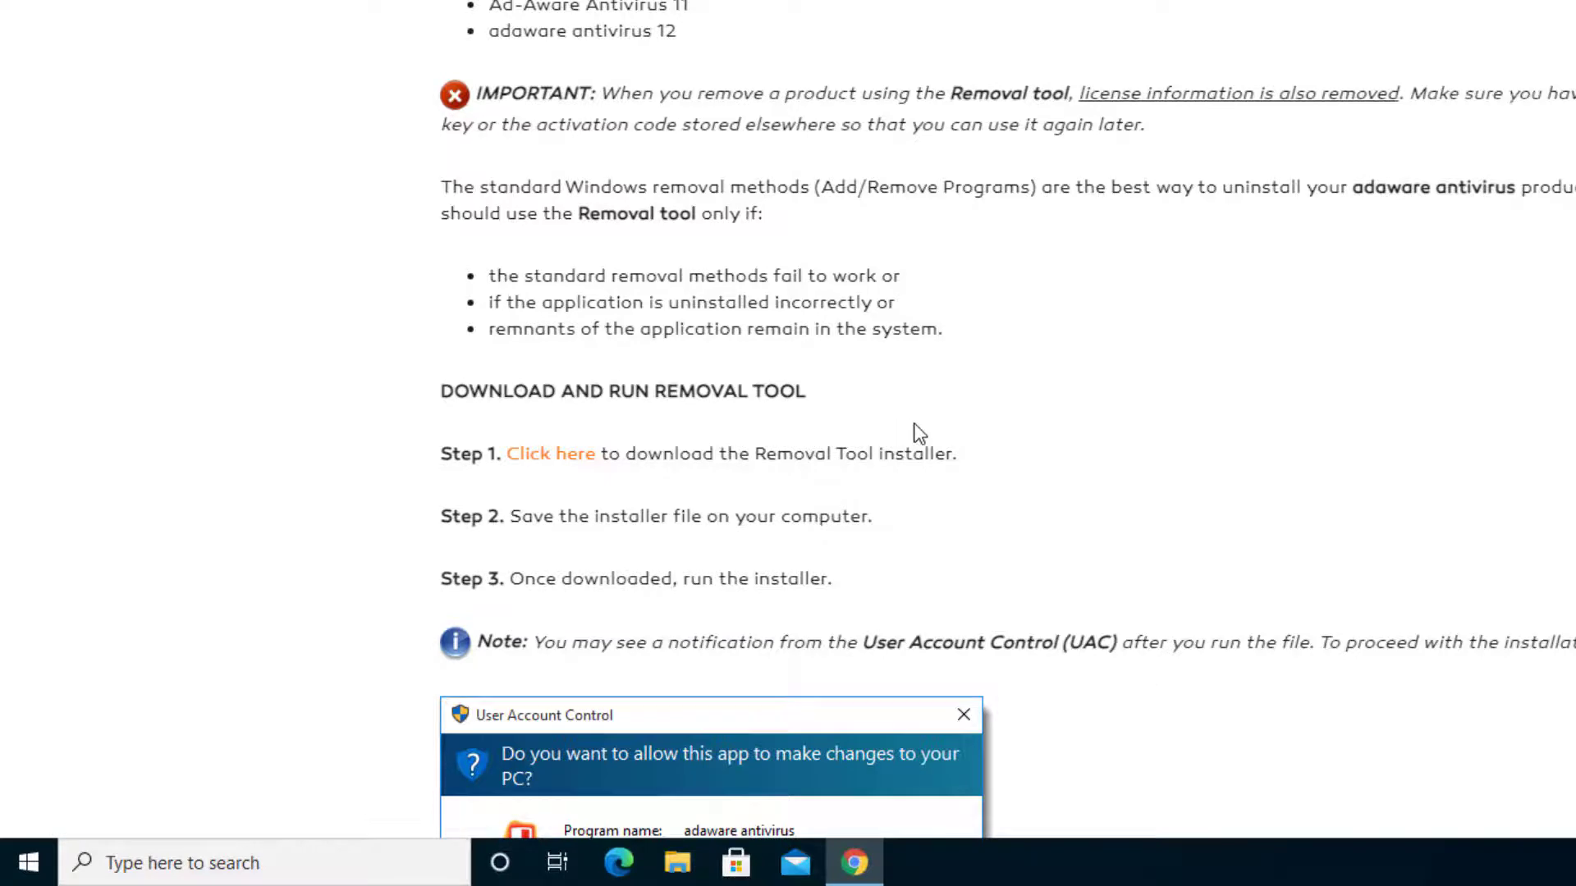
{"action": "scroll", "coordinate": [903, 426], "scroll_direction": "down", "scroll_amount": 3}
{"action": "scroll", "coordinate": [554, 60], "scroll_direction": "down", "scroll_amount": 3}
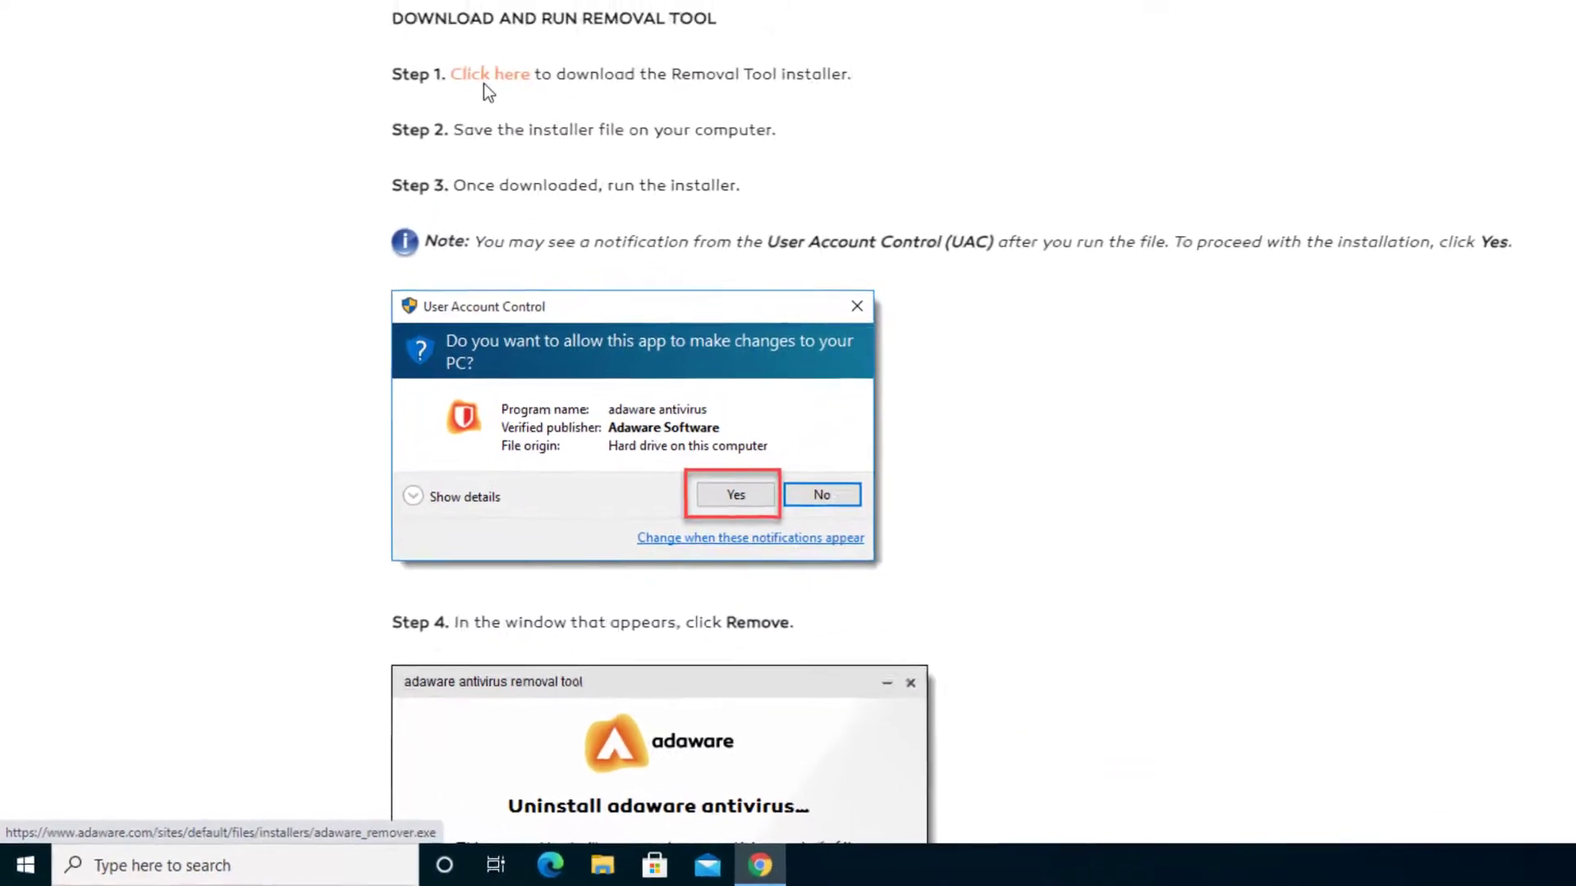
{"action": "left_click", "coordinate": [484, 82]}
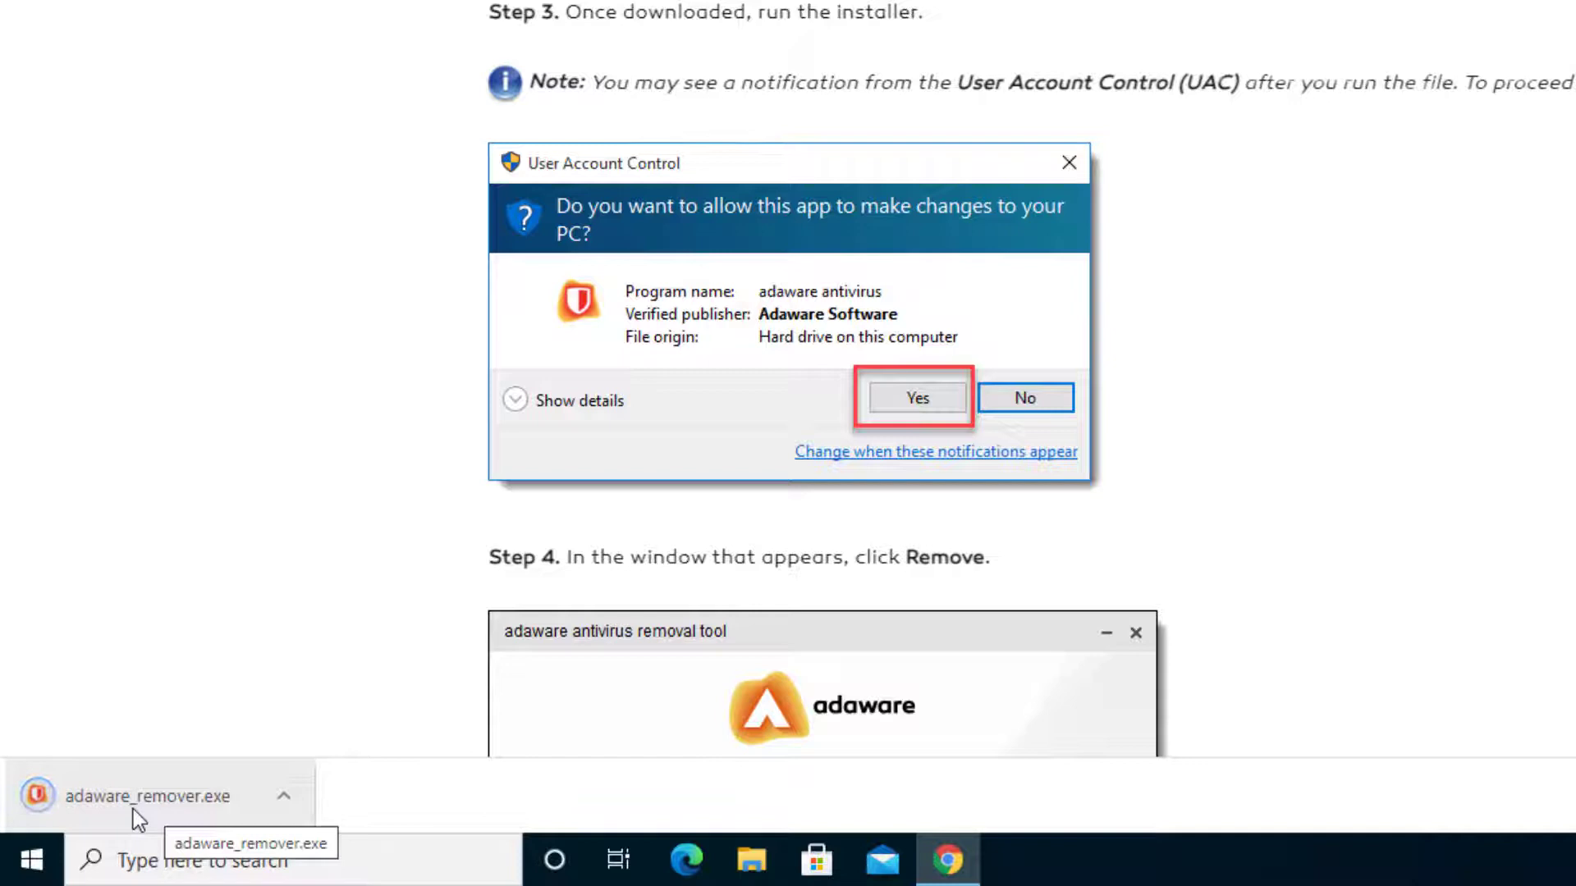
Run adaware_remover.exe, approve the admin prompt, and let it remove adaware antivirus
{"action": "left_click", "coordinate": [175, 796]}
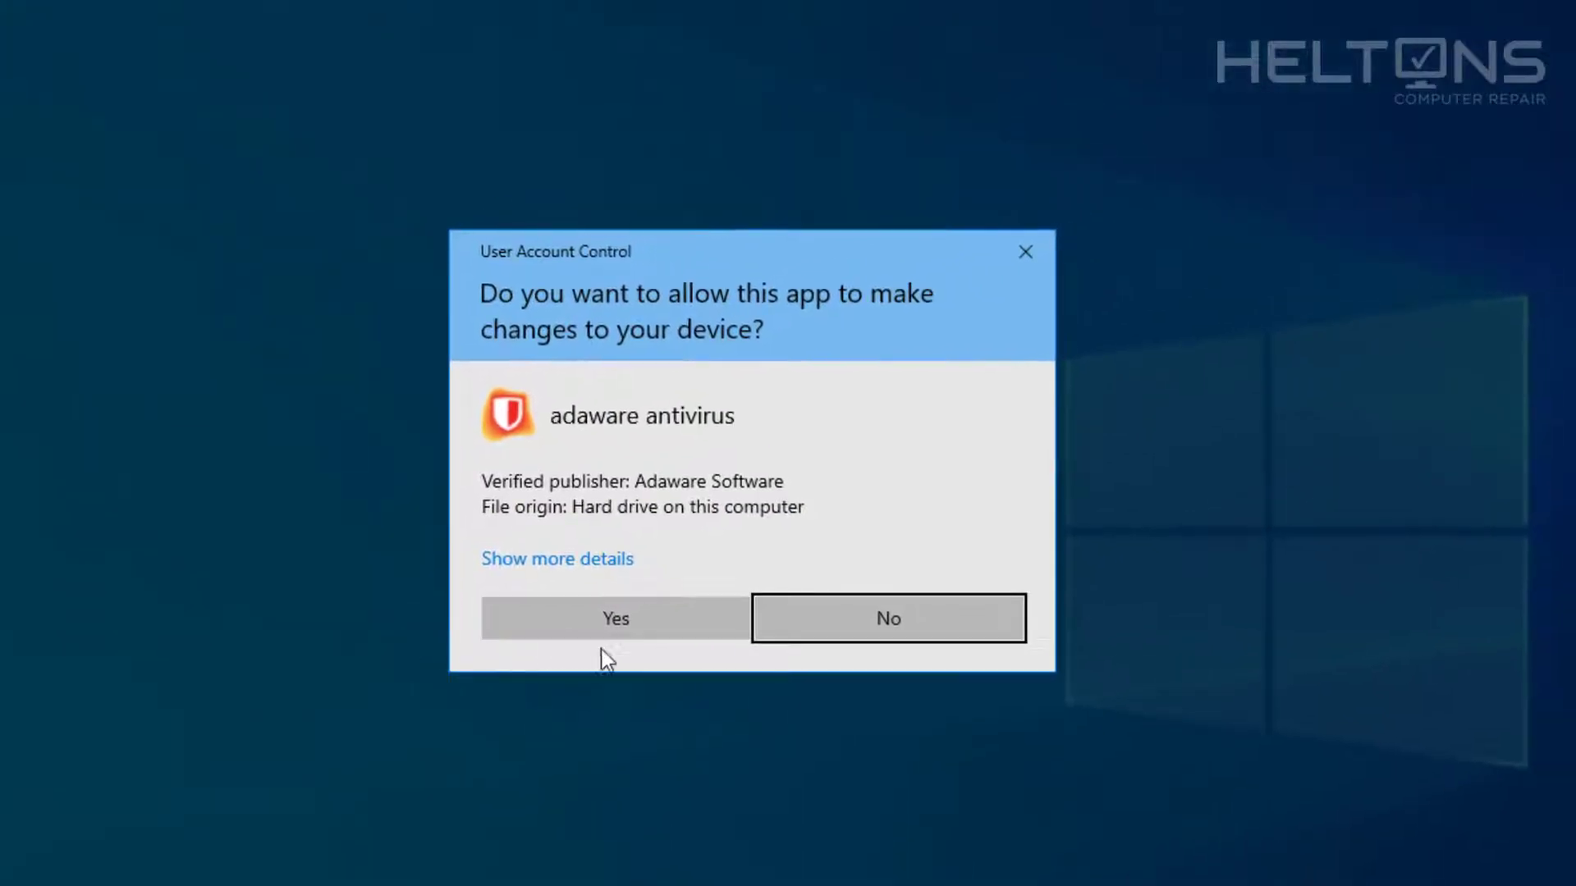
{"action": "left_click", "coordinate": [622, 637]}
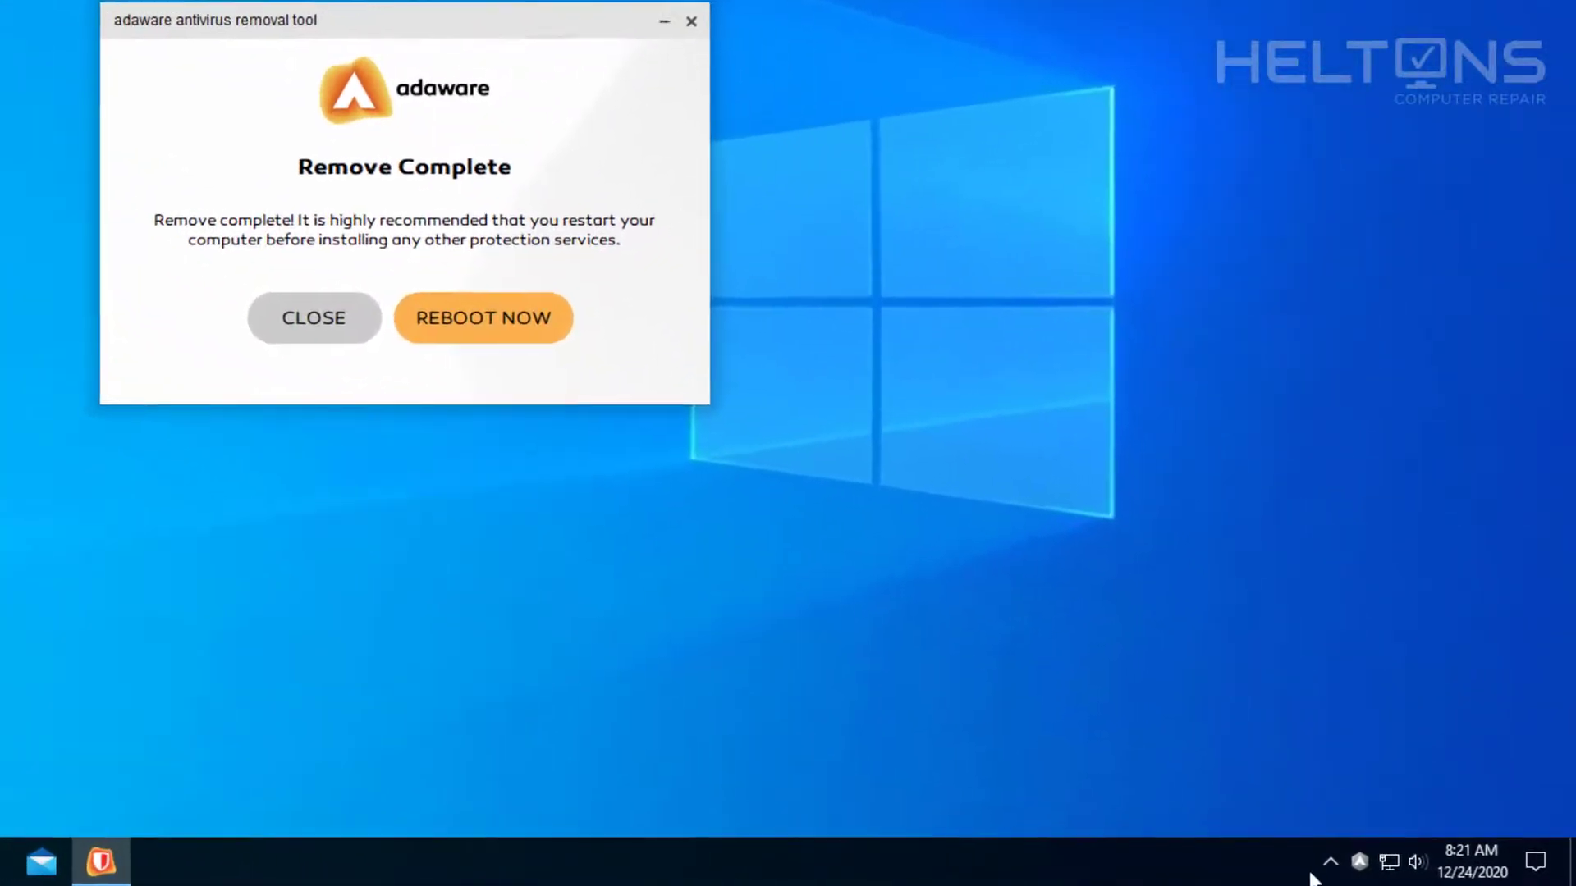
Reboot now, then confirm adaware is absent from the Start menu apps and hidden tray icons
{"action": "left_click", "coordinate": [1359, 863]}
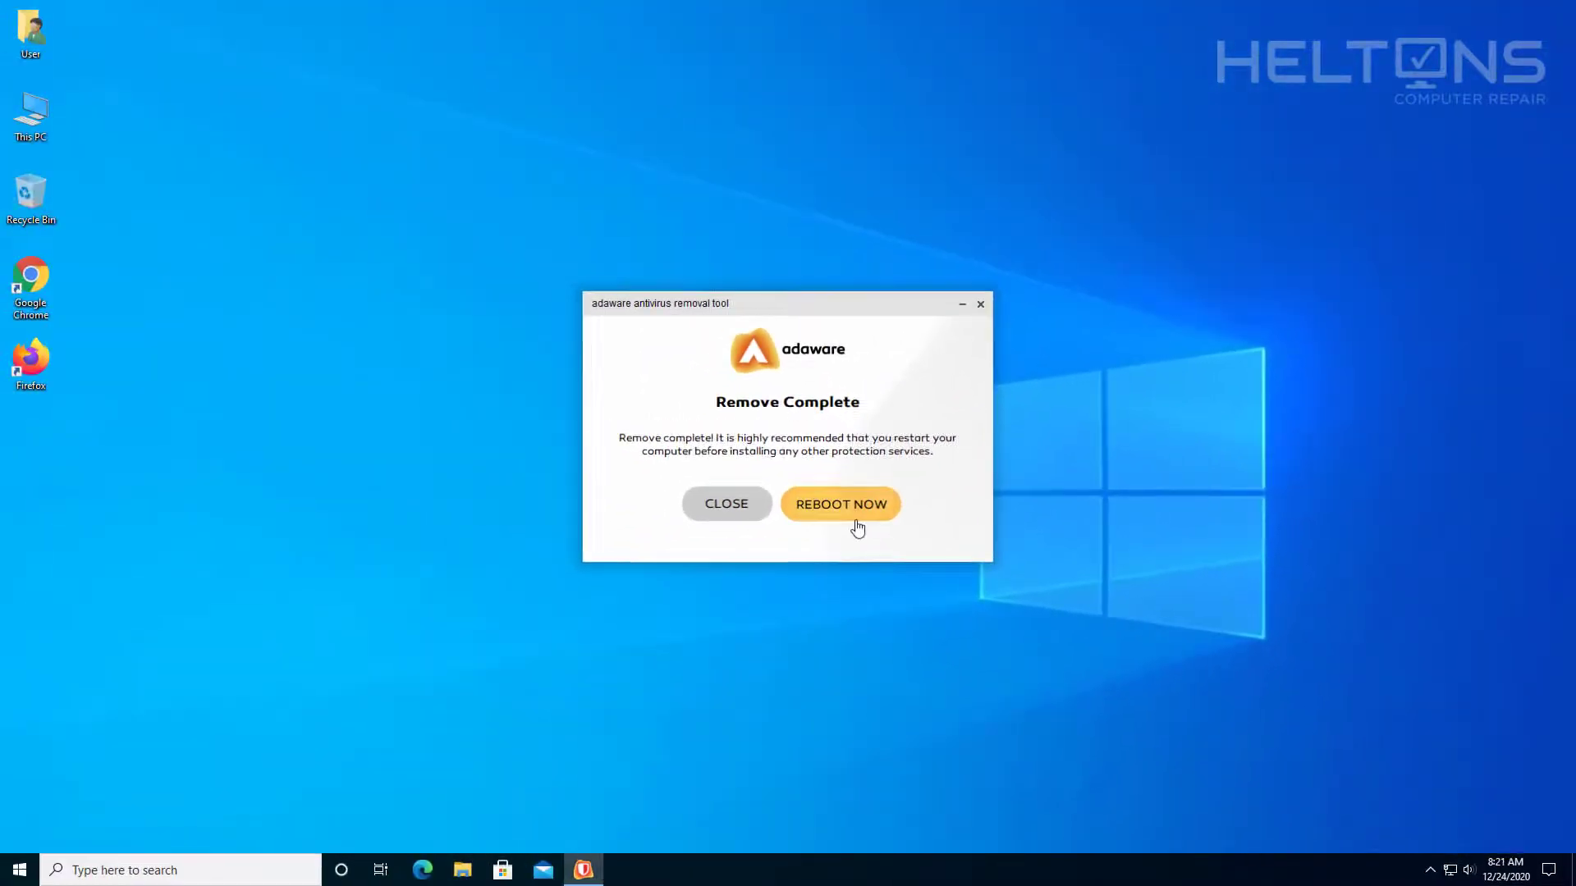
{"action": "left_click", "coordinate": [489, 327]}
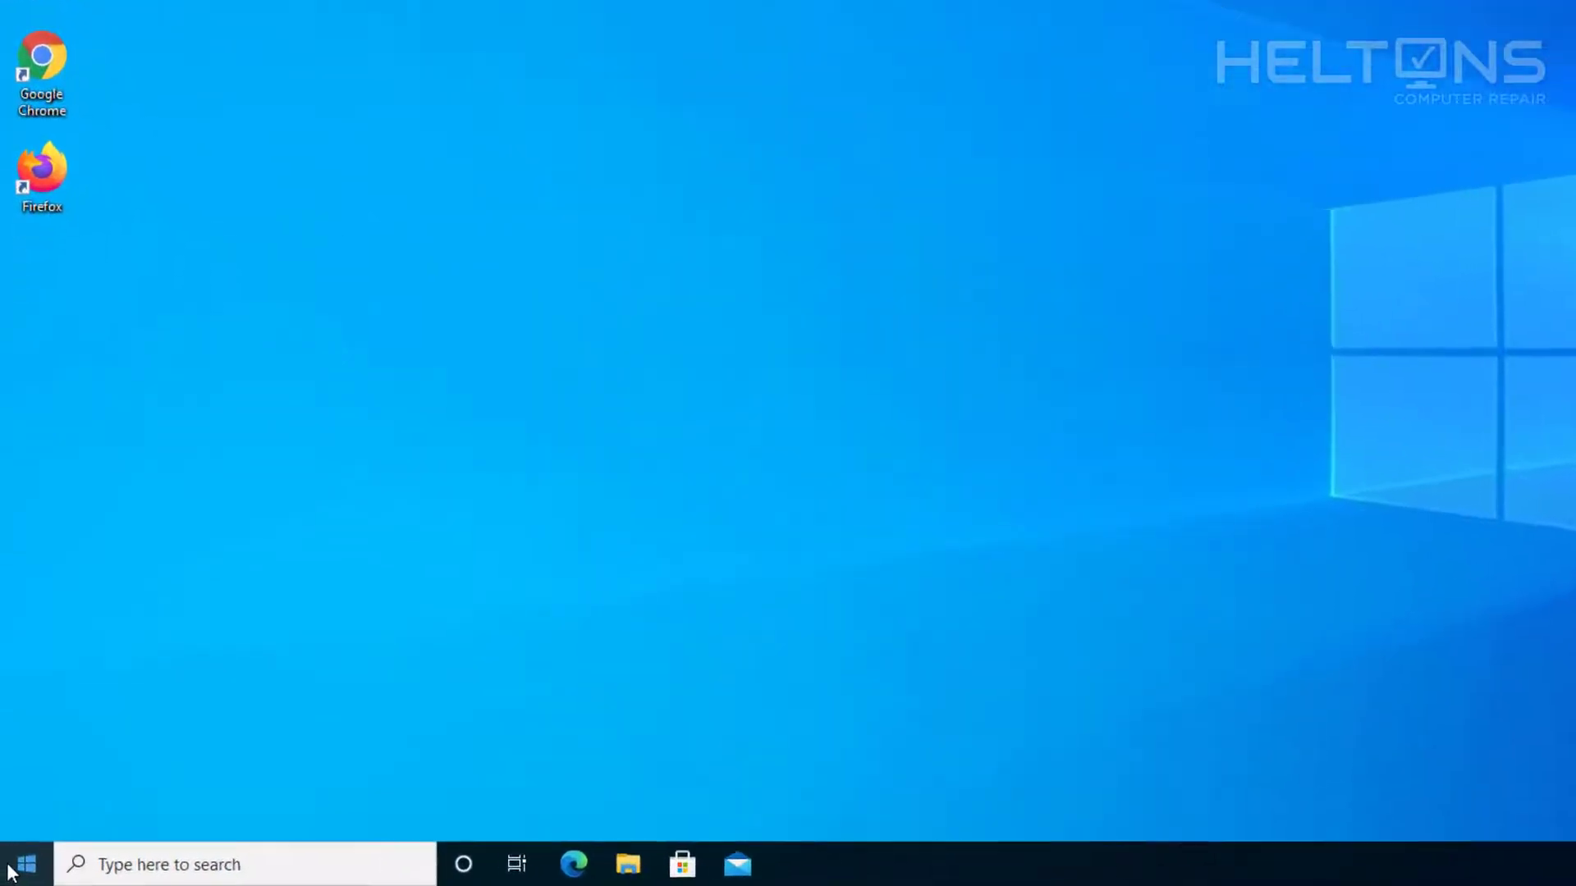
{"action": "left_click", "coordinate": [12, 872]}
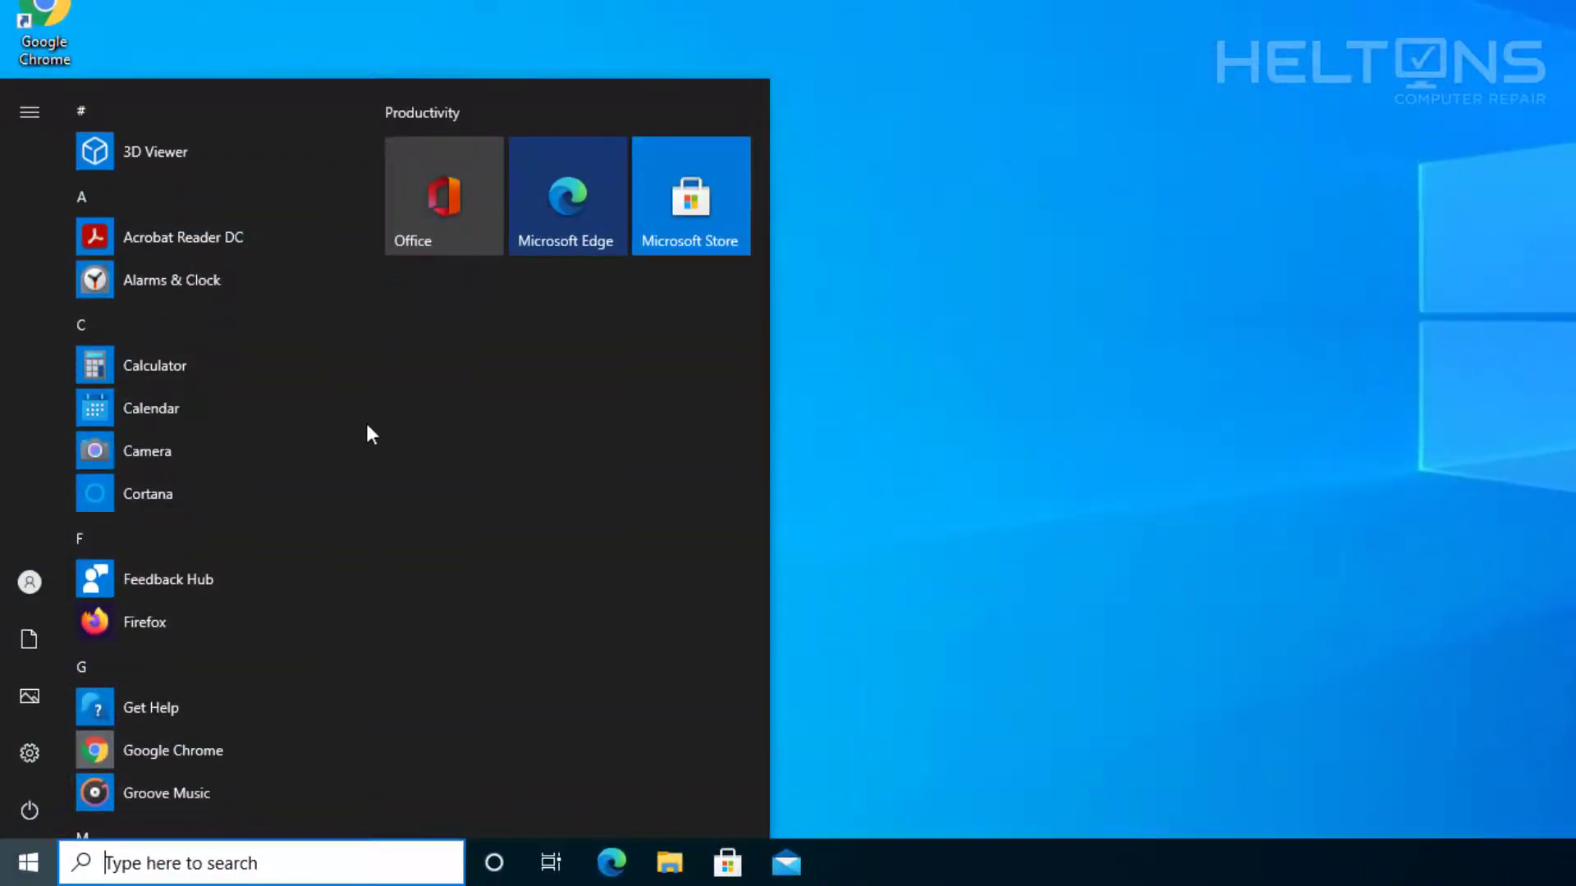
{"action": "scroll", "coordinate": [172, 402], "scroll_direction": "down", "scroll_amount": 1}
{"action": "scroll", "coordinate": [162, 399], "scroll_direction": "down", "scroll_amount": 15}
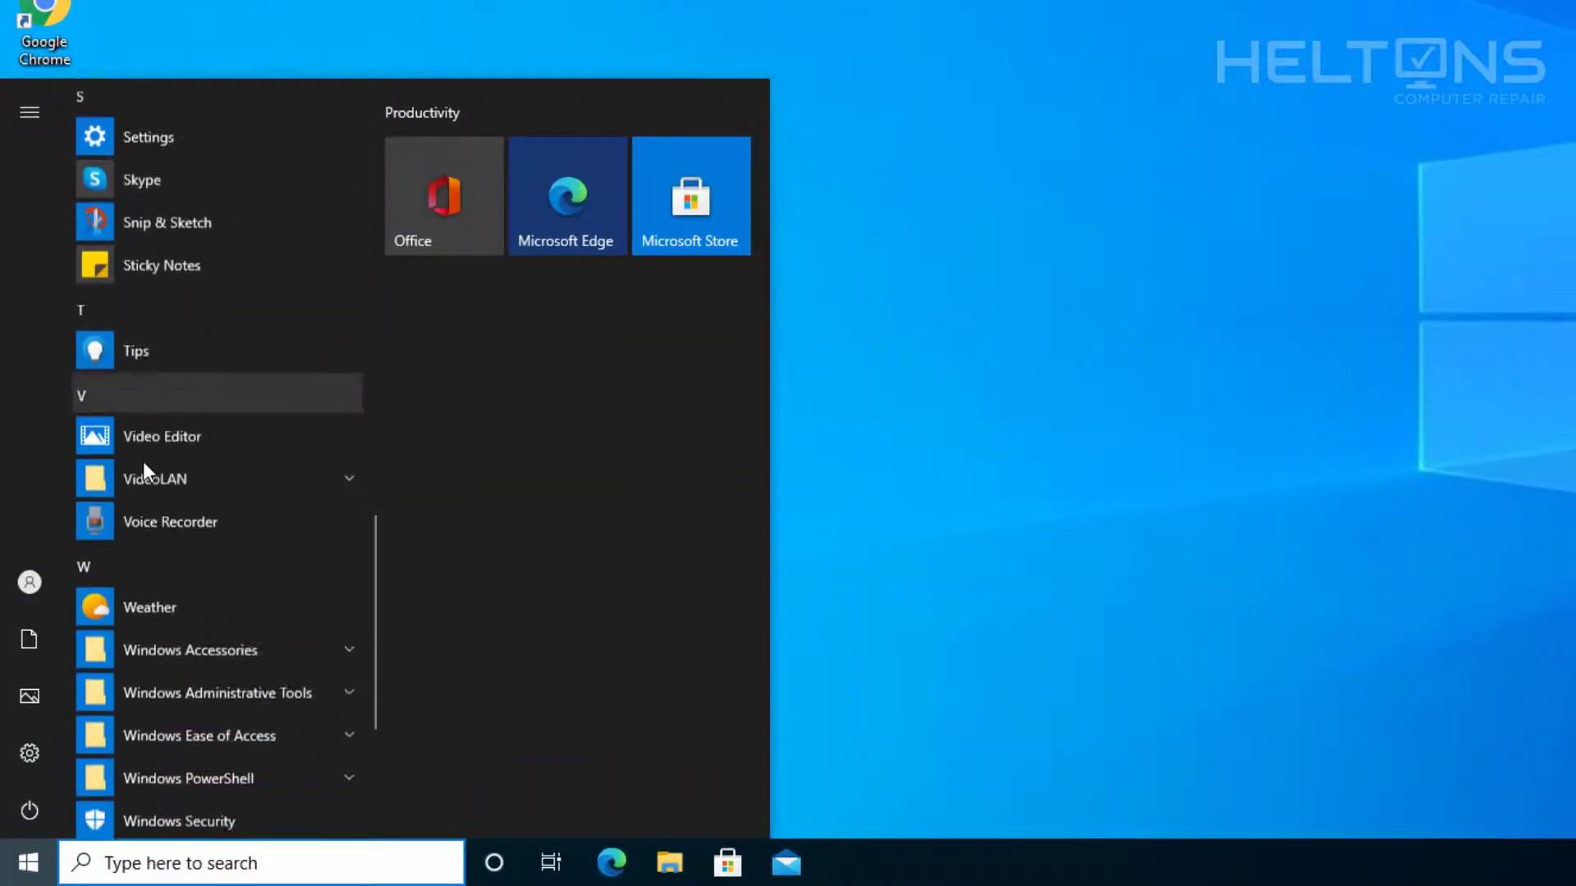
{"action": "key", "text": "Escape"}
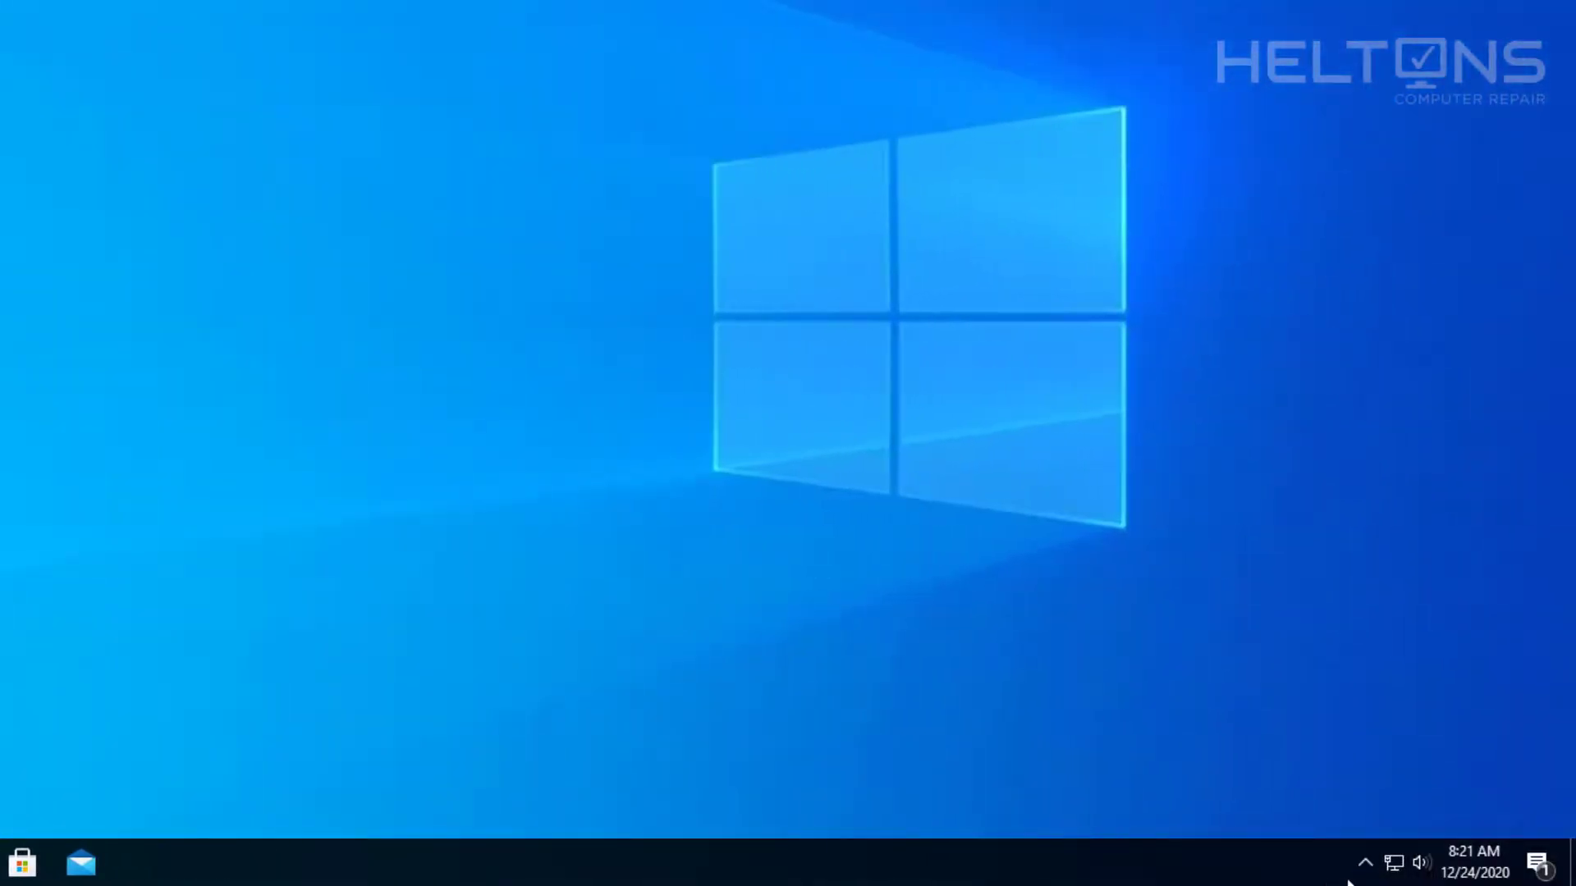
{"action": "left_click", "coordinate": [1366, 863]}
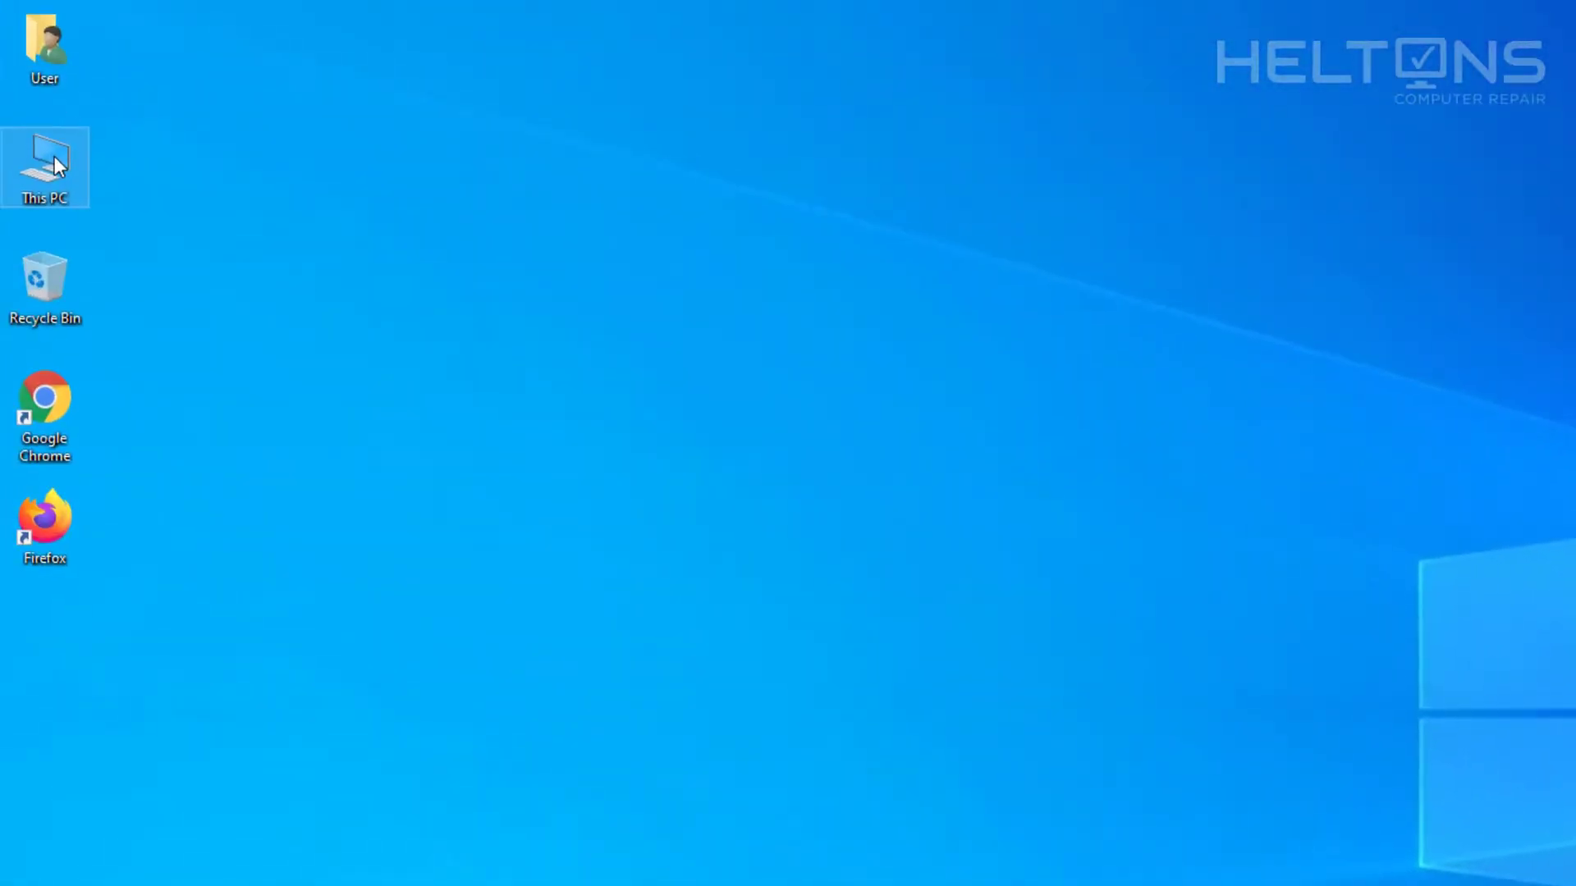
Check Local Disk (C:) Program Files (x86) and Program Files for adaware leftovers
{"action": "double_click", "coordinate": [54, 157]}
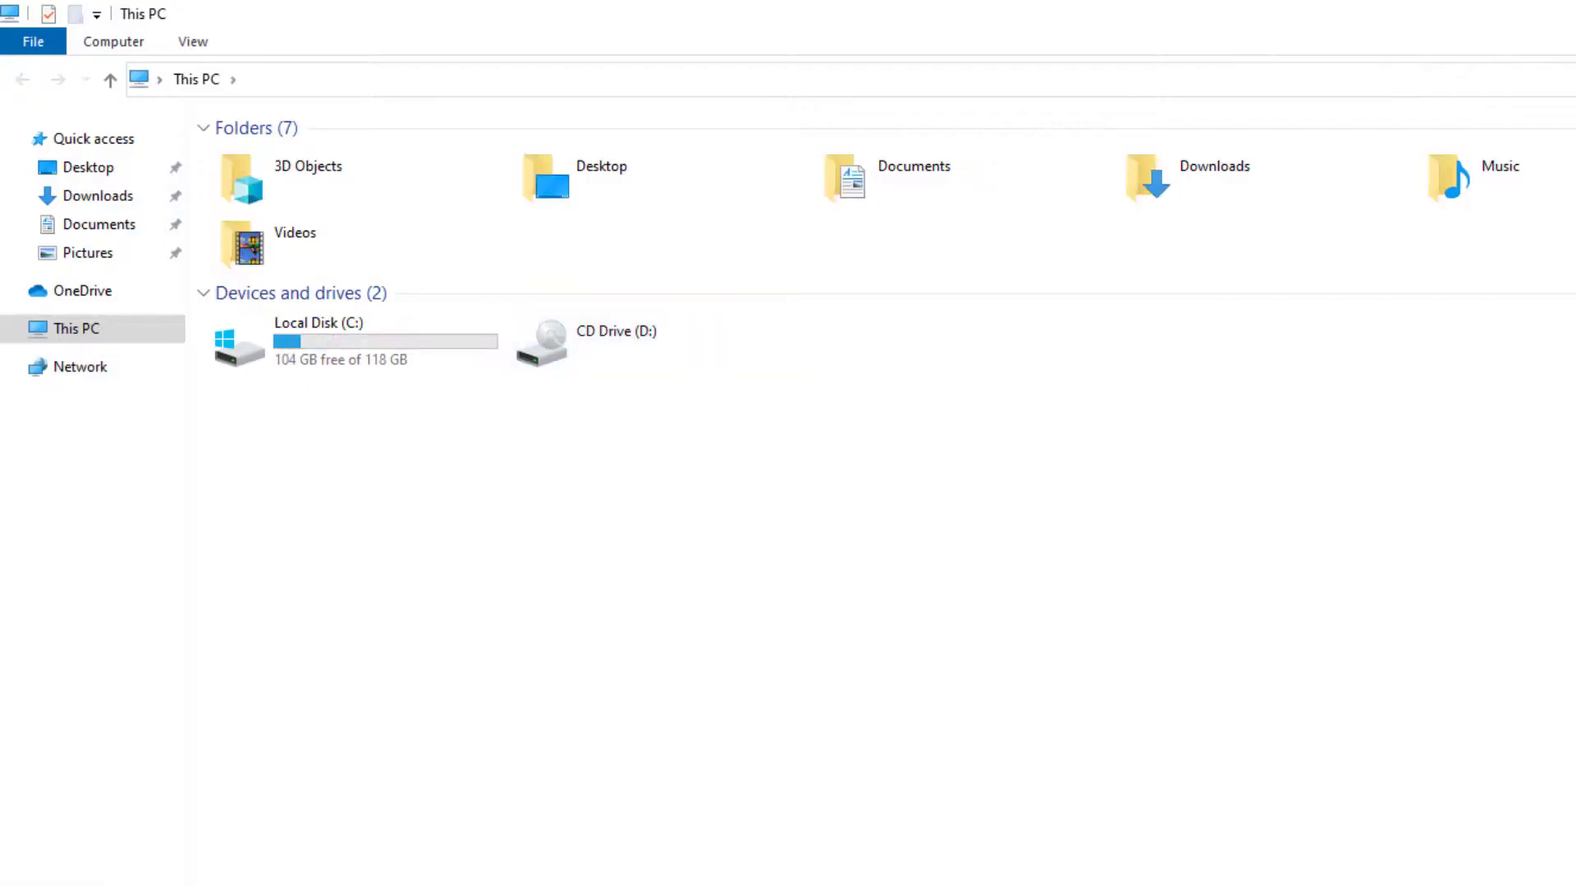
{"action": "left_click", "coordinate": [668, 865]}
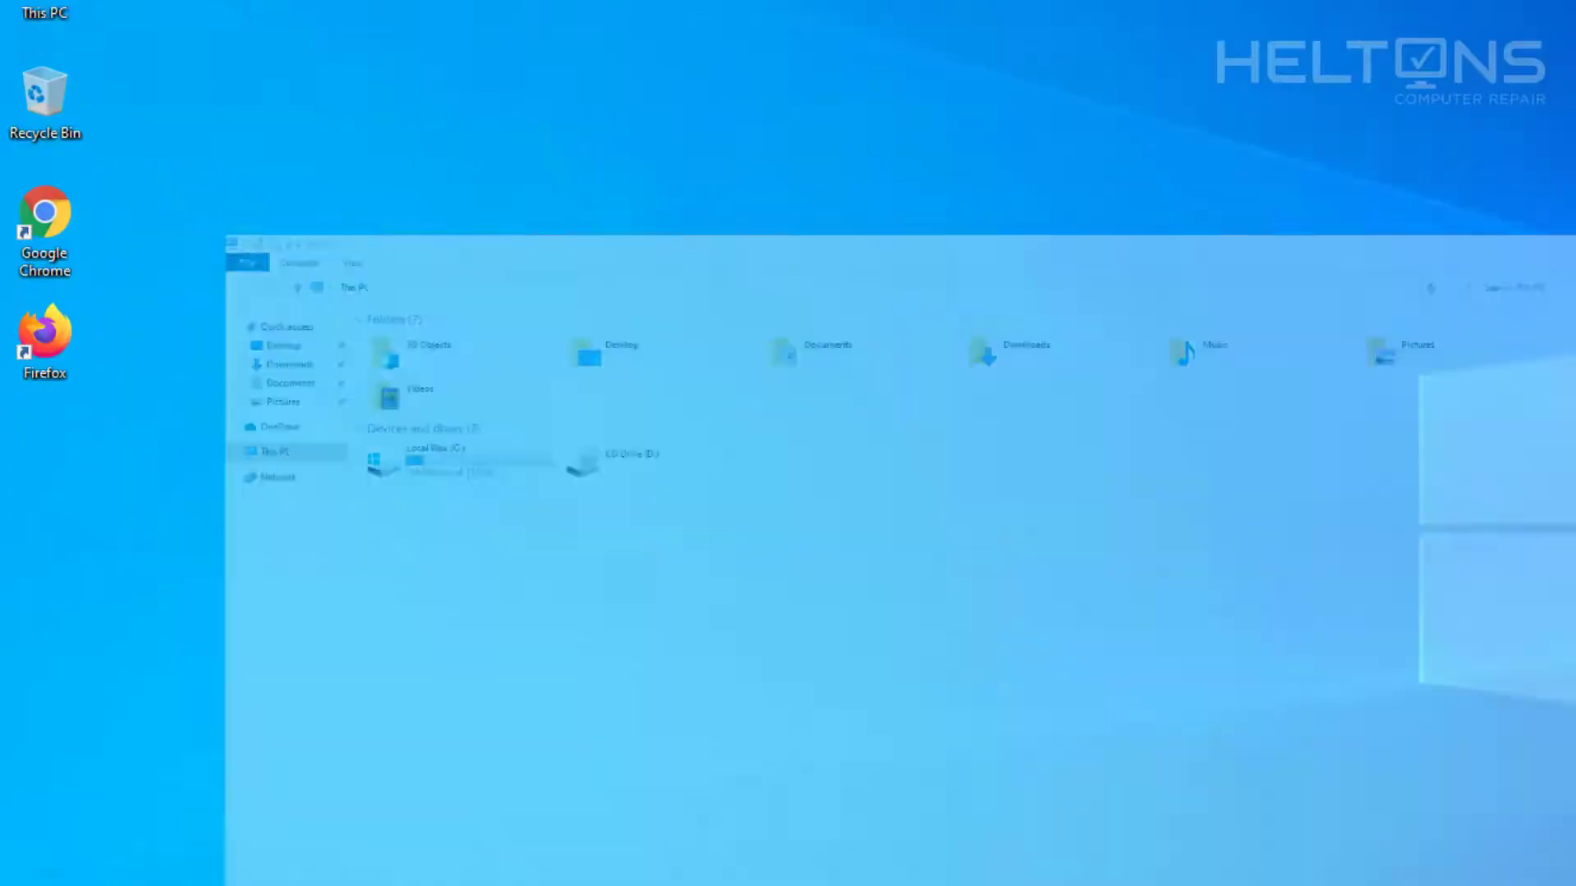
{"action": "left_click", "coordinate": [668, 865]}
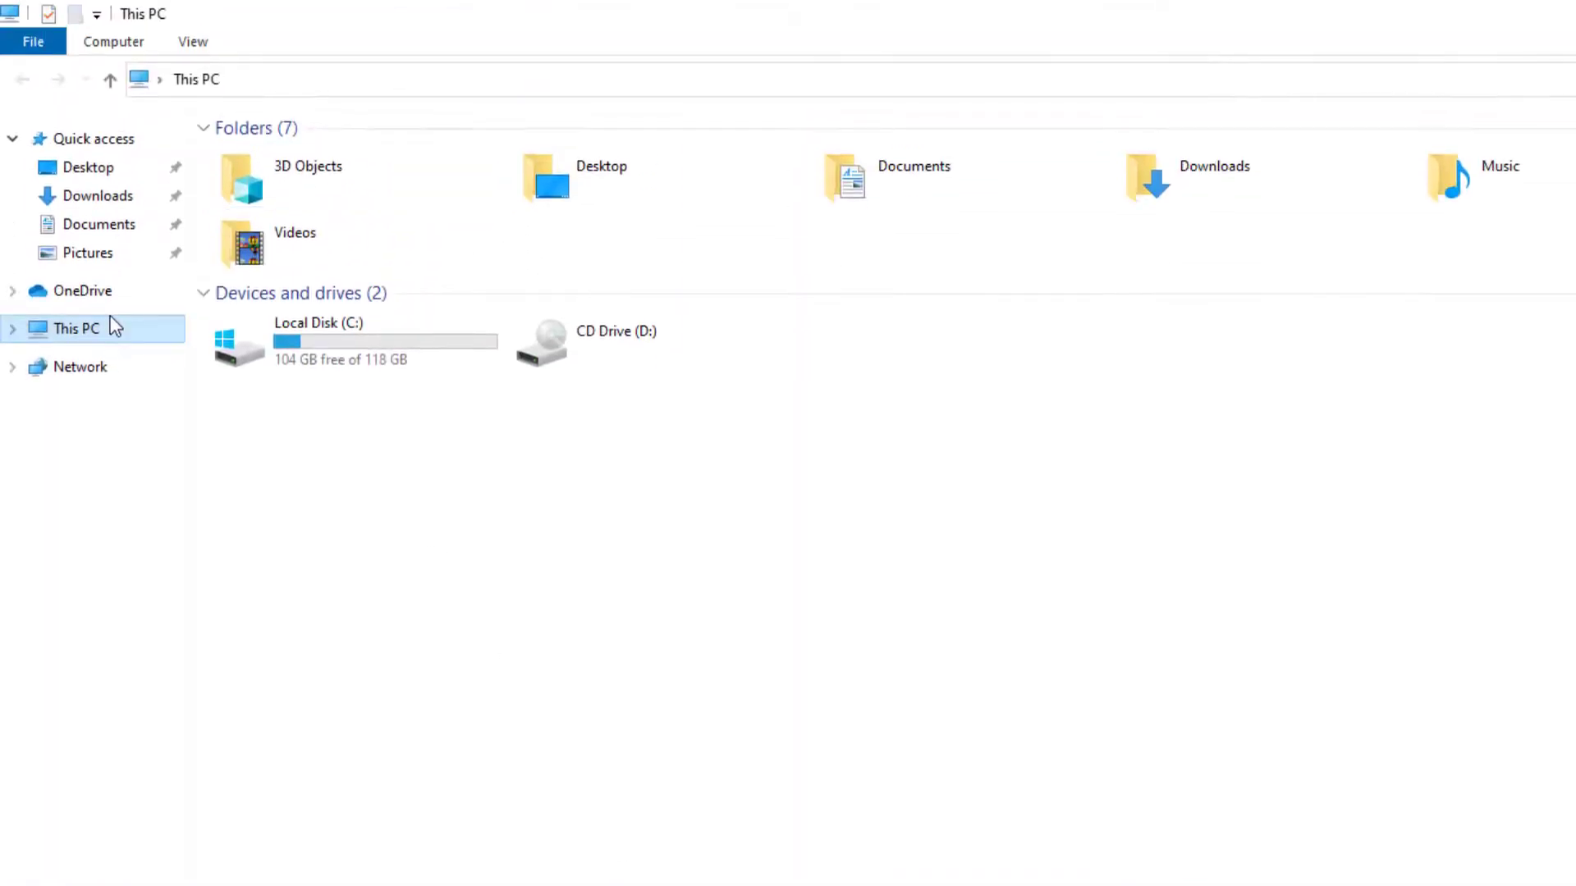
{"action": "double_click", "coordinate": [264, 269]}
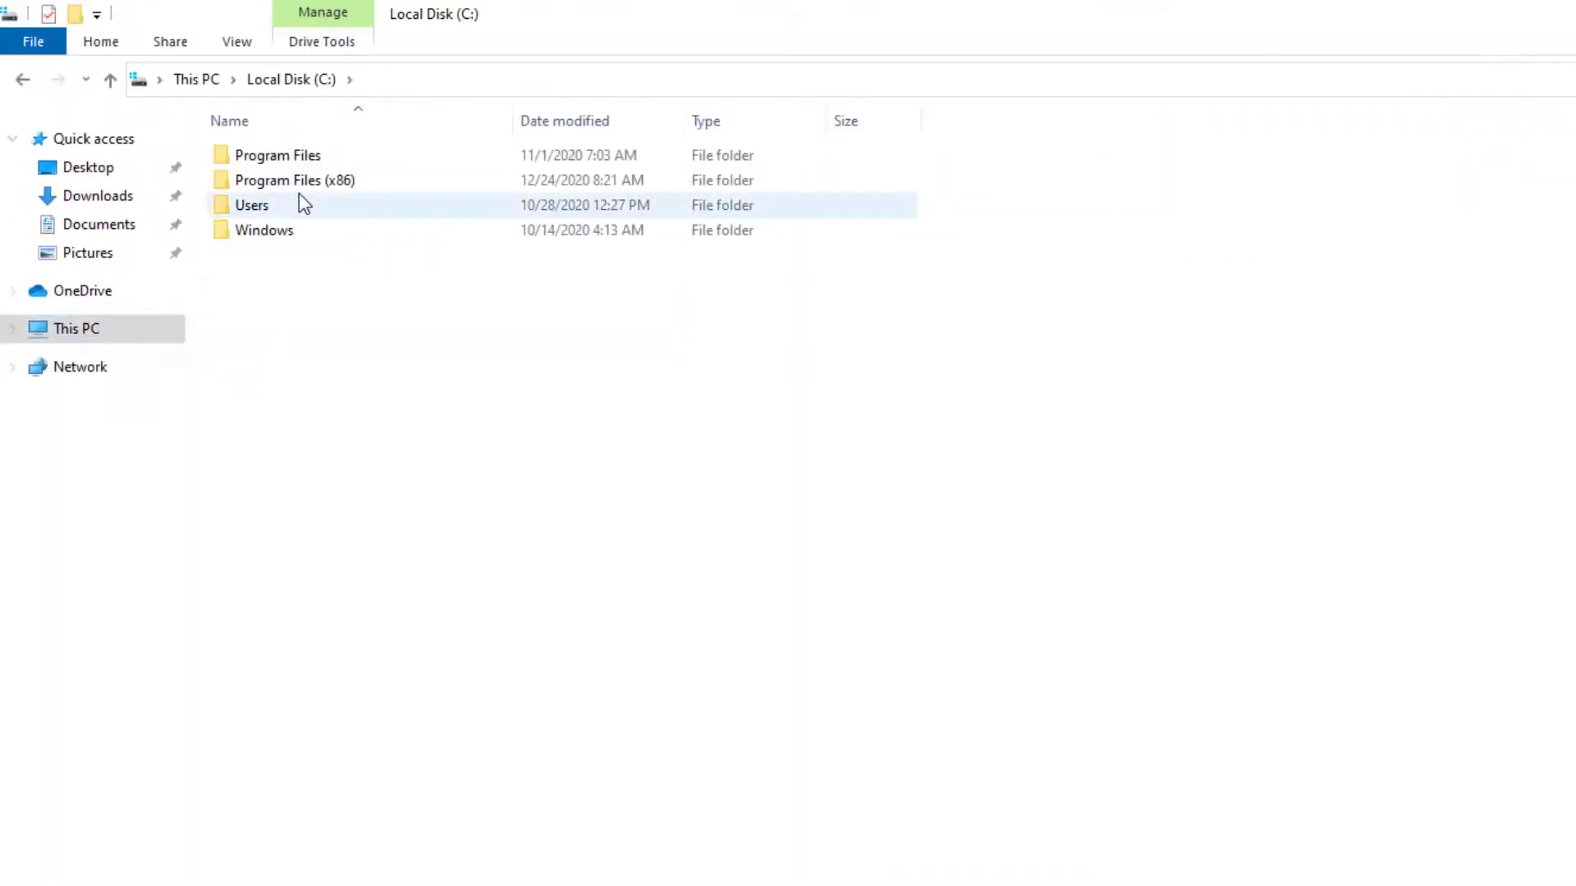
{"action": "double_click", "coordinate": [295, 182]}
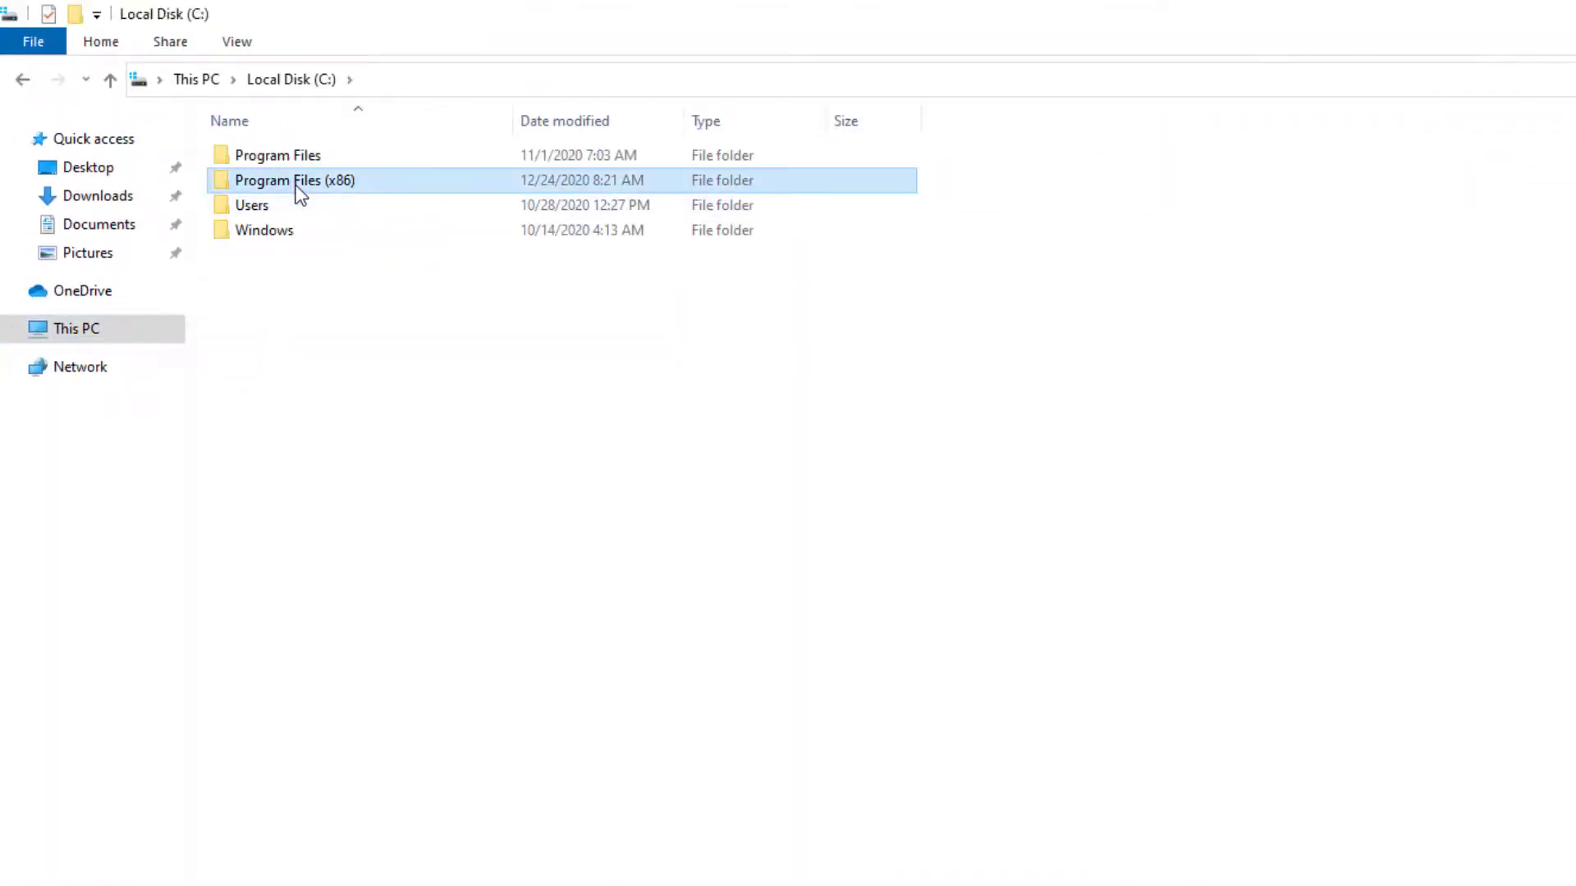
{"action": "left_click", "coordinate": [554, 124]}
{"action": "left_click", "coordinate": [353, 133]}
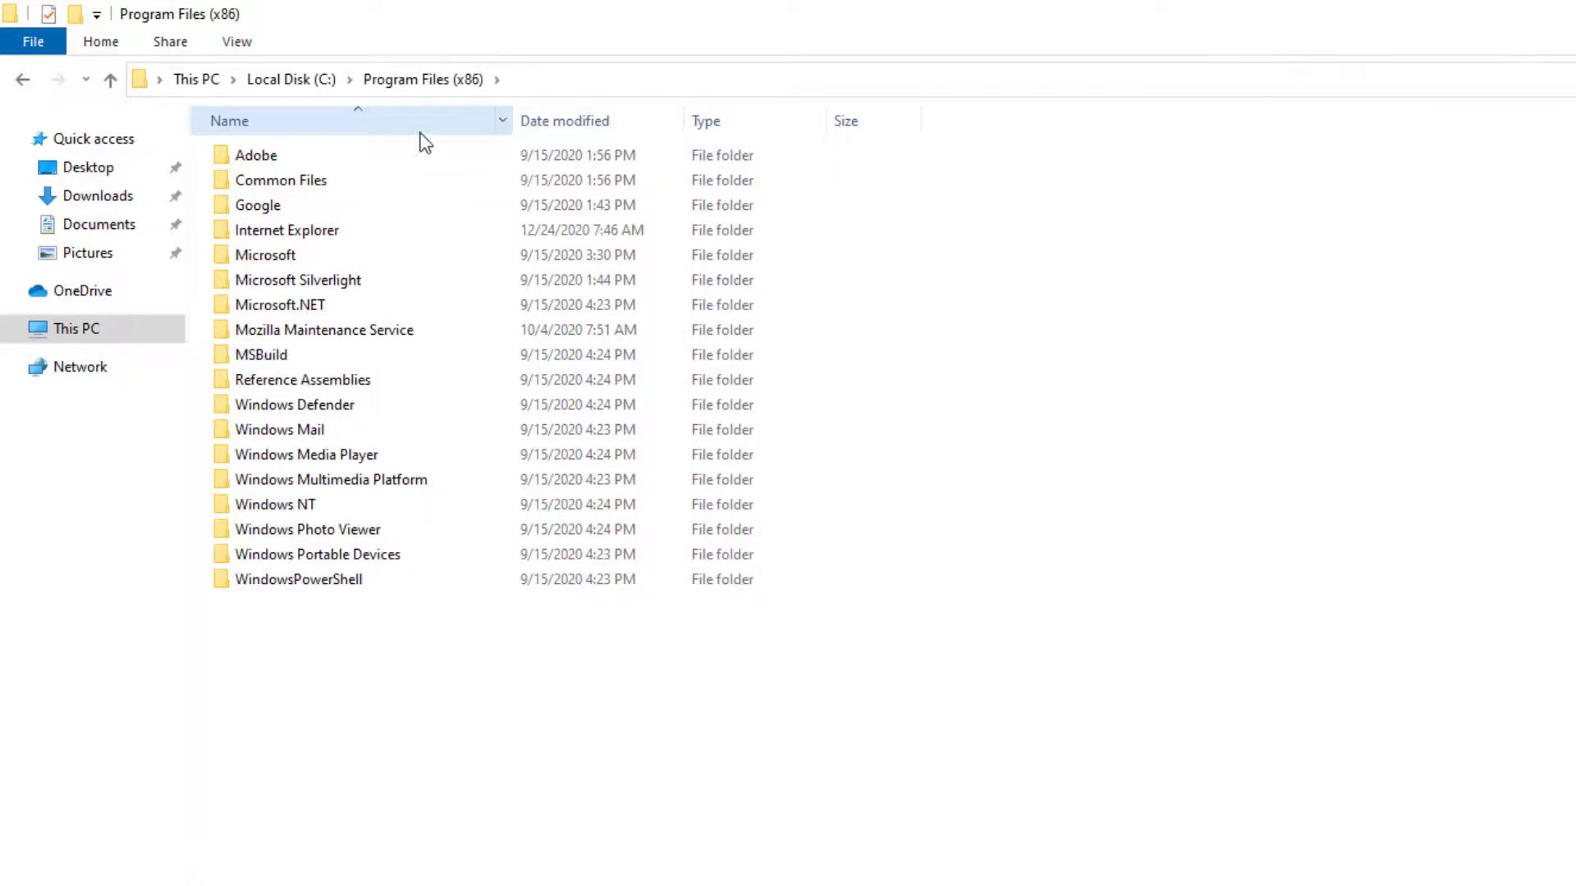
{"action": "left_click", "coordinate": [280, 87]}
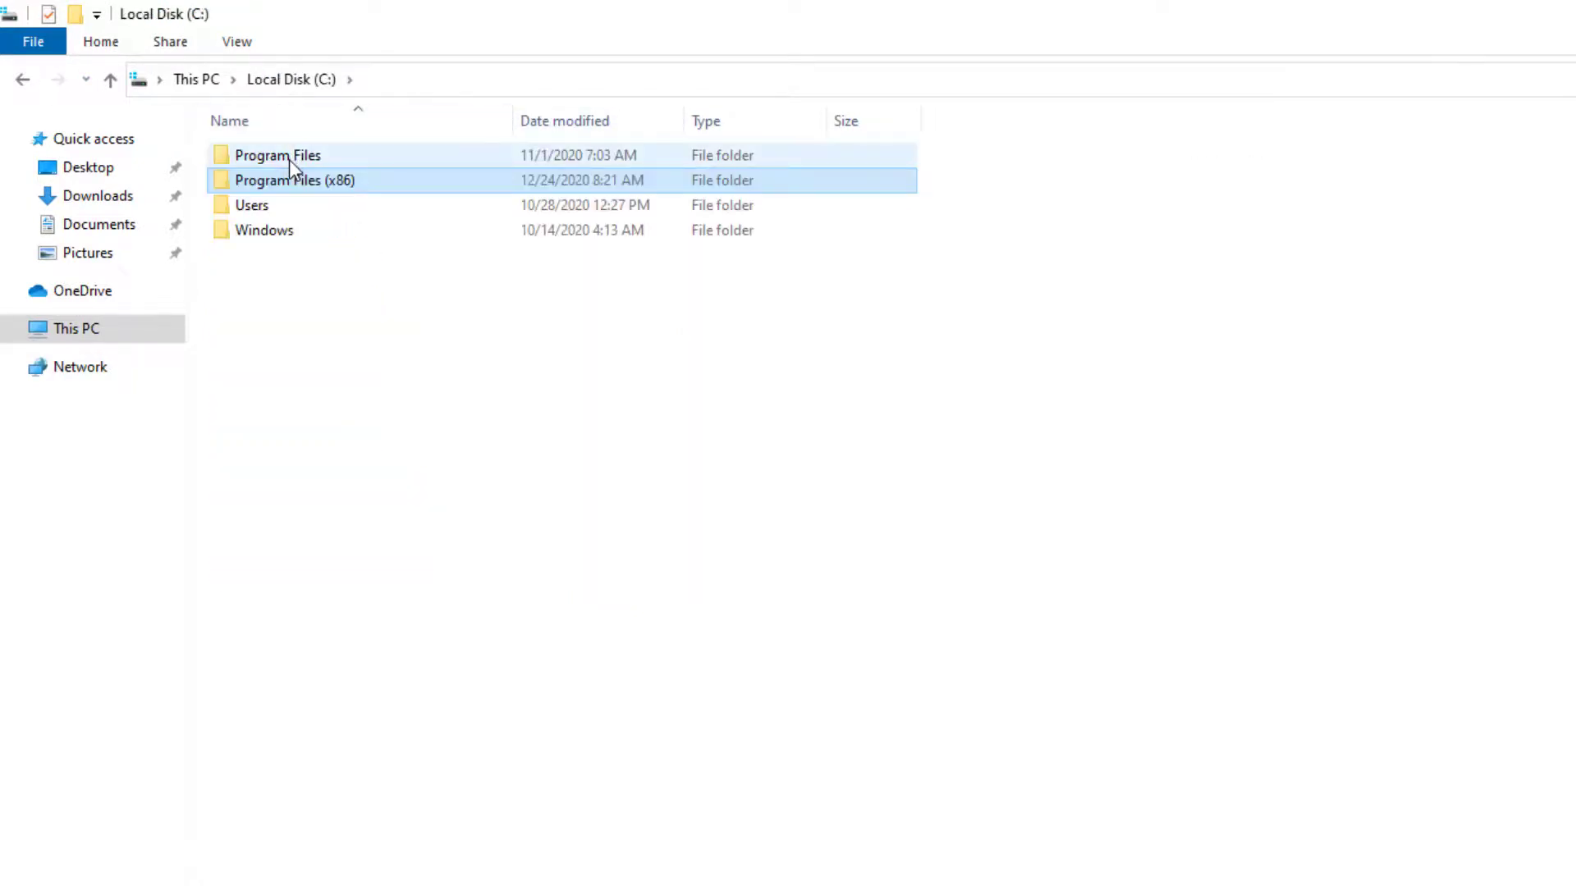
{"action": "double_click", "coordinate": [289, 157]}
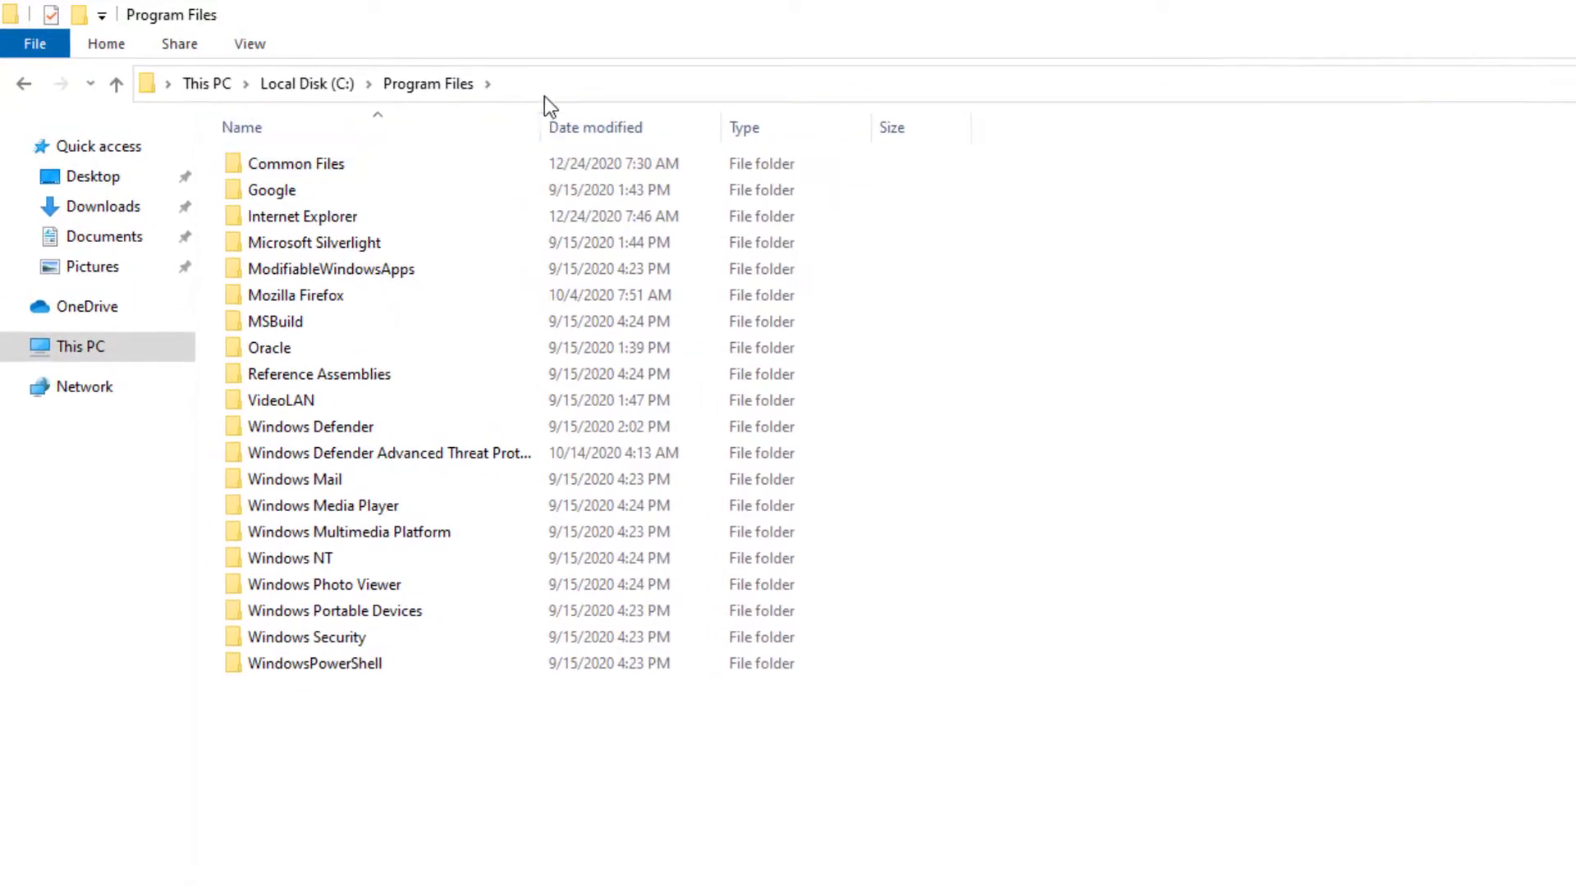
Go to C:\ProgramData through the Explorer address bar
{"action": "left_click", "coordinate": [548, 83]}
{"action": "left_click", "coordinate": [191, 82]}
{"action": "left_click_drag", "start_coordinate": [178, 85], "coordinate": [476, 97]}
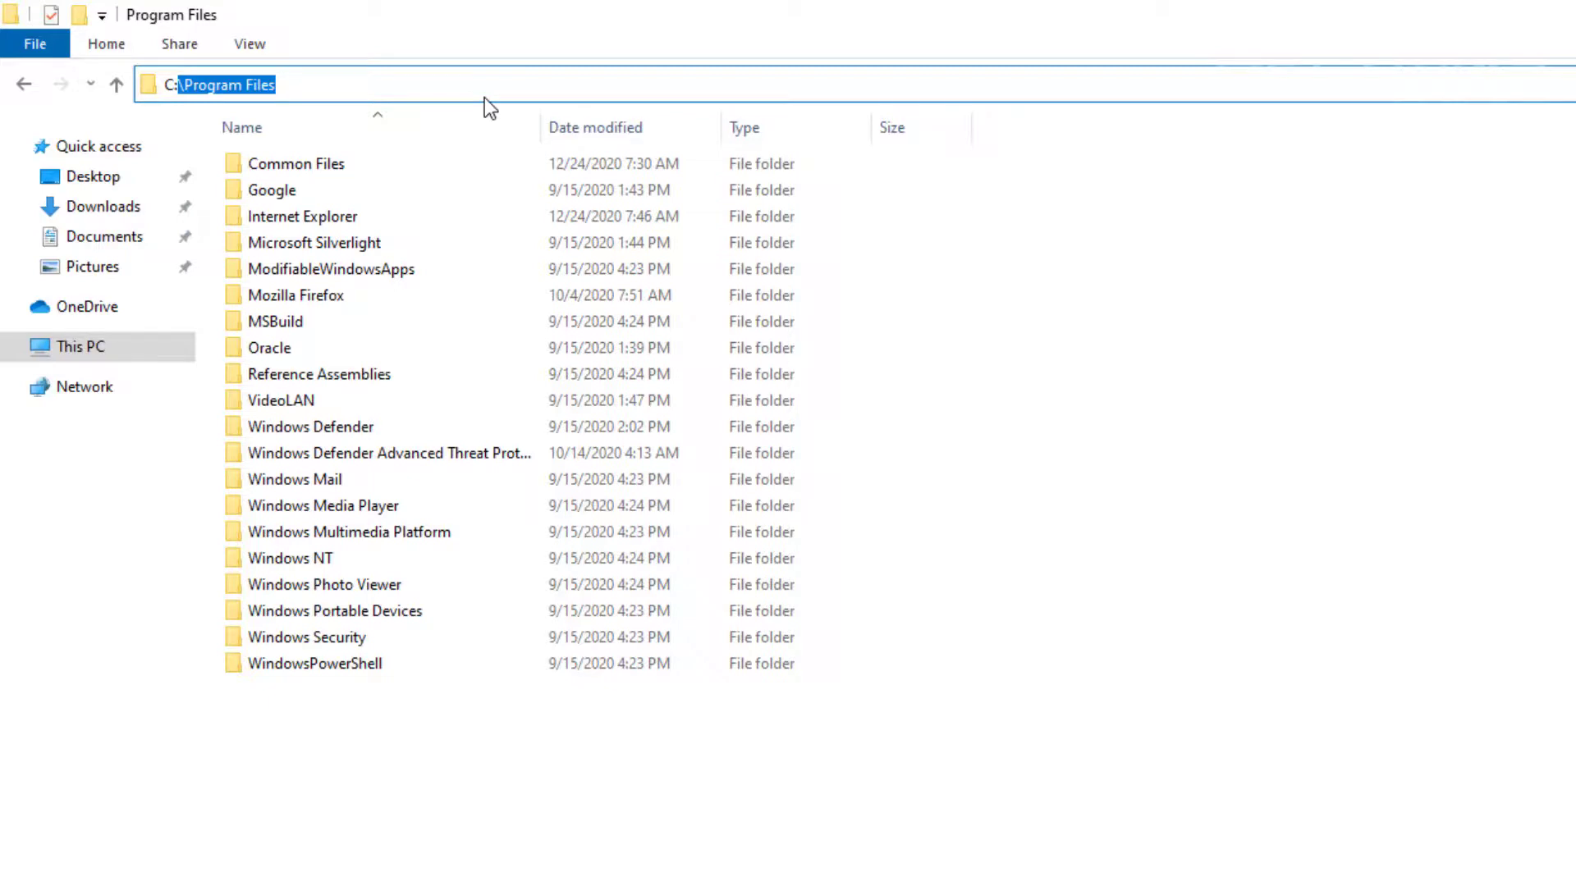
{"action": "key", "text": "BackSpace"}
{"action": "type", "text": "\\program"}
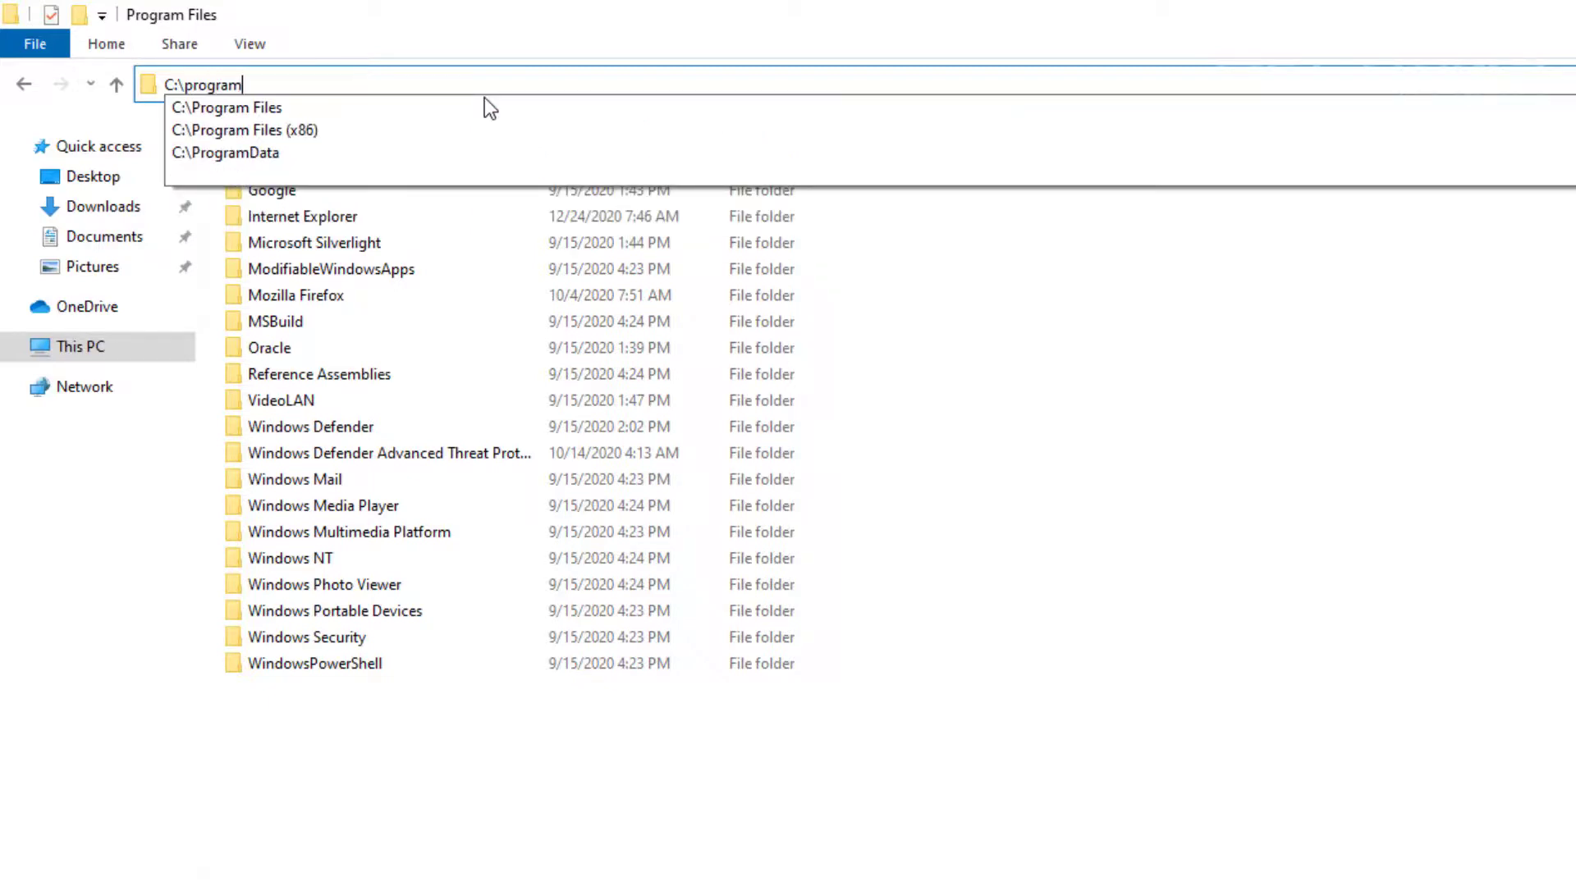
{"action": "type", "text": "data"}
{"action": "key", "text": "Return"}
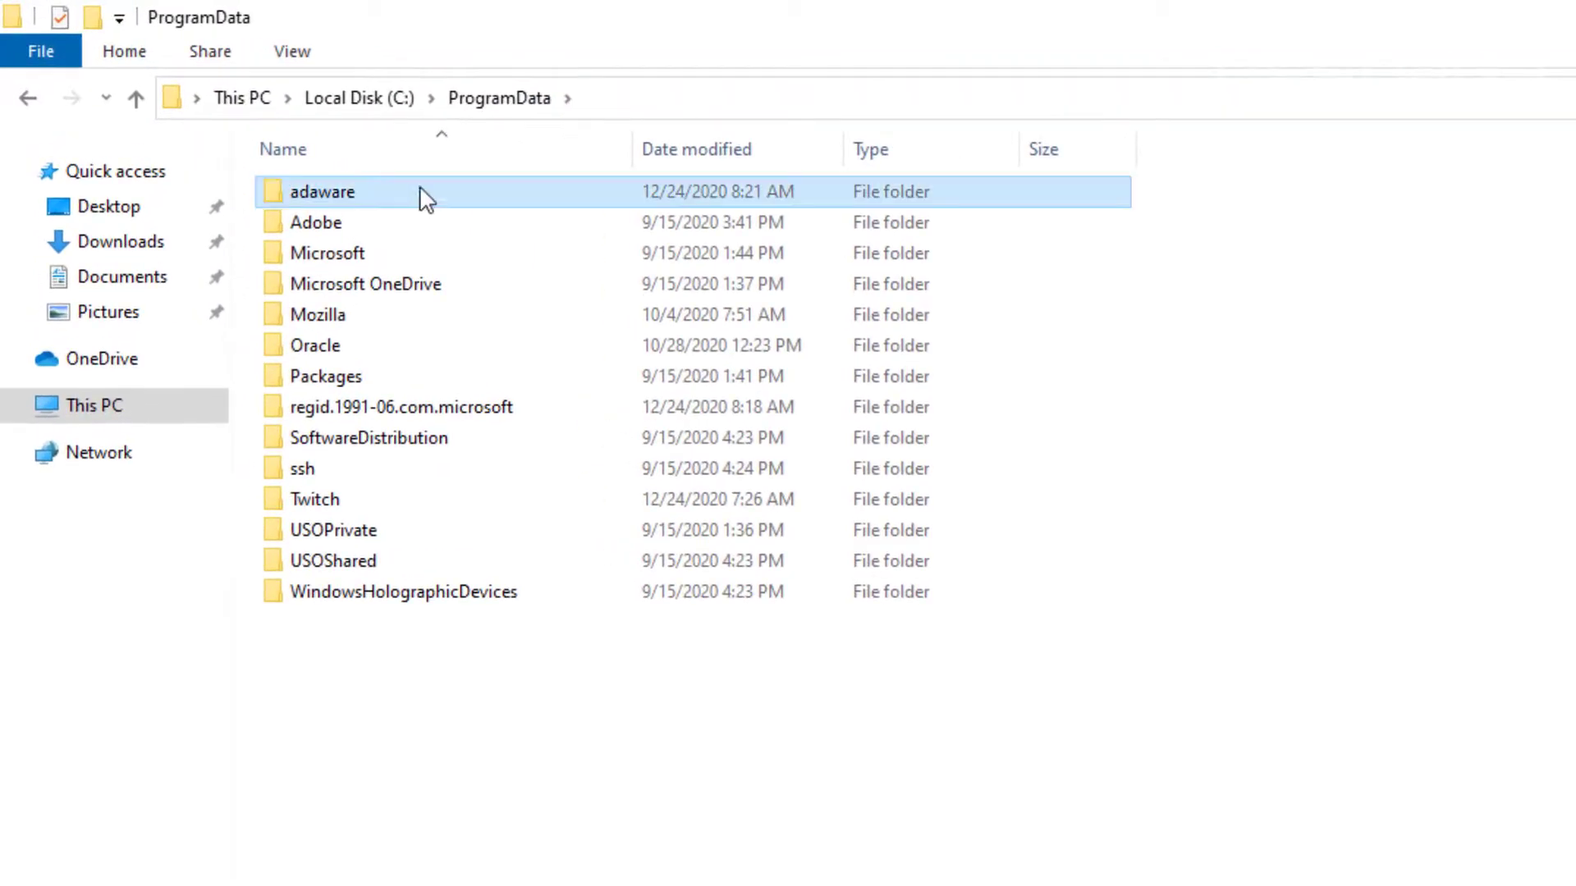
Inspect the adaware folder's remover and Logs subfolders, then return to ProgramData
{"action": "double_click", "coordinate": [417, 200]}
{"action": "double_click", "coordinate": [415, 200]}
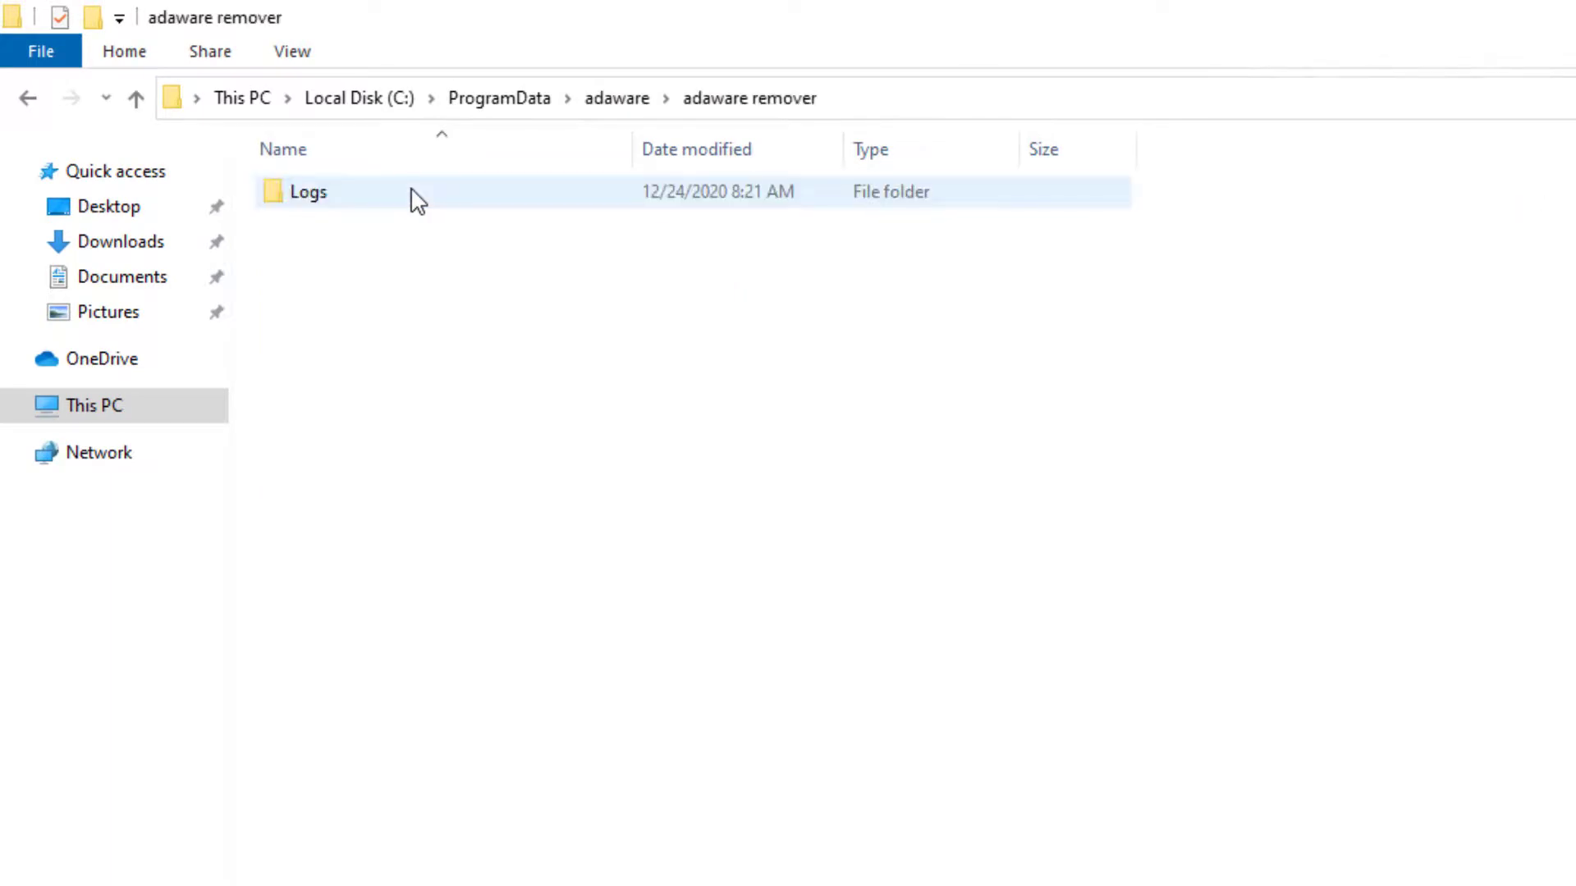
{"action": "double_click", "coordinate": [417, 200]}
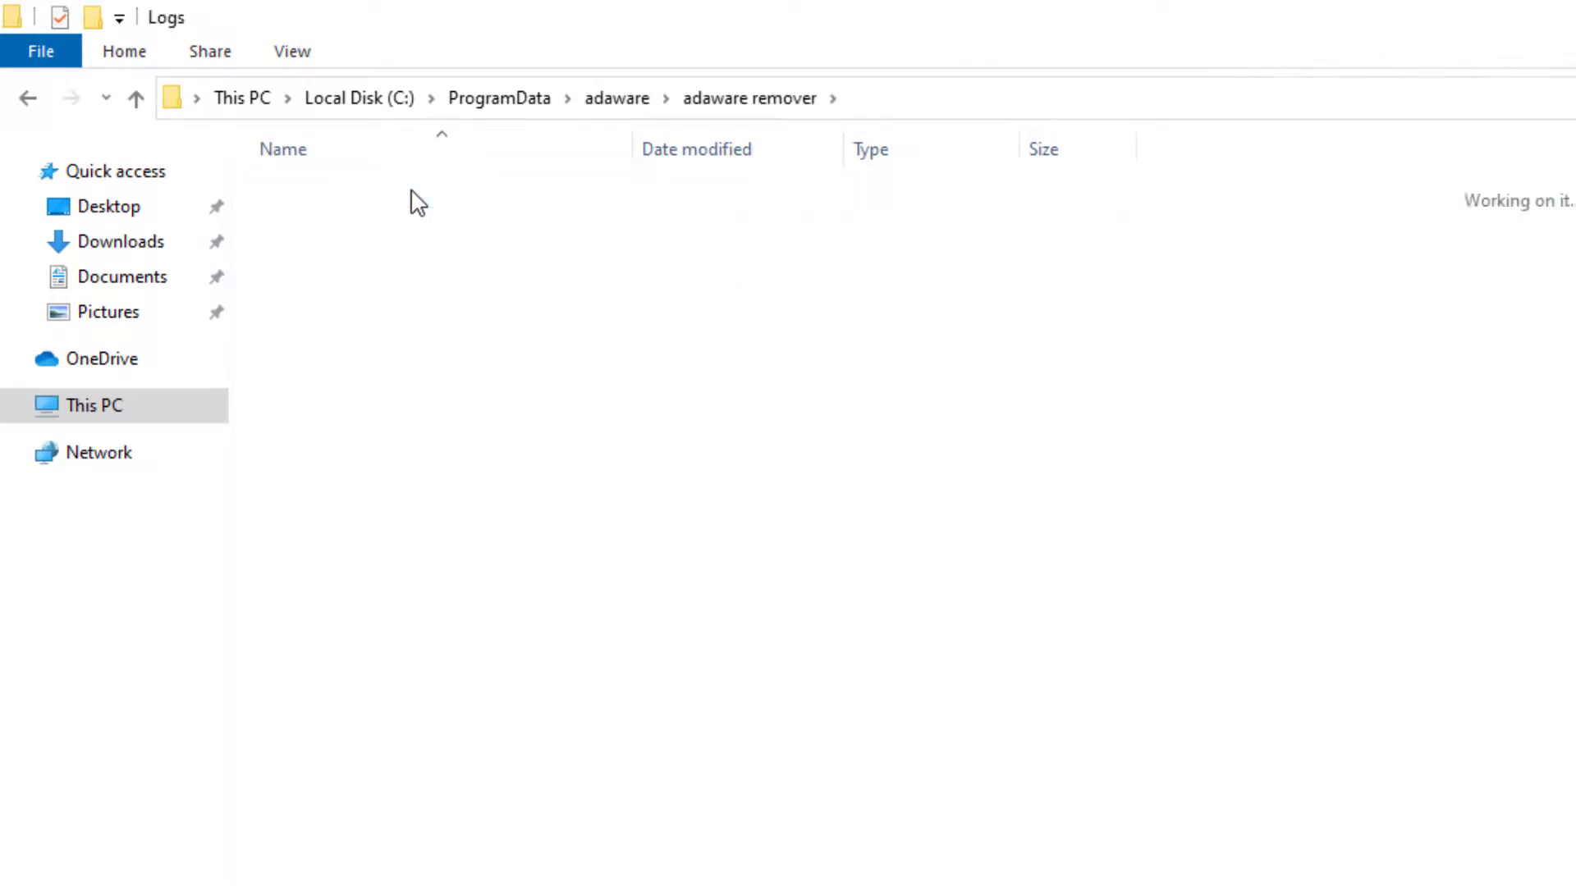
{"action": "left_click", "coordinate": [27, 98]}
{"action": "left_click", "coordinate": [27, 98]}
{"action": "left_click", "coordinate": [27, 98]}
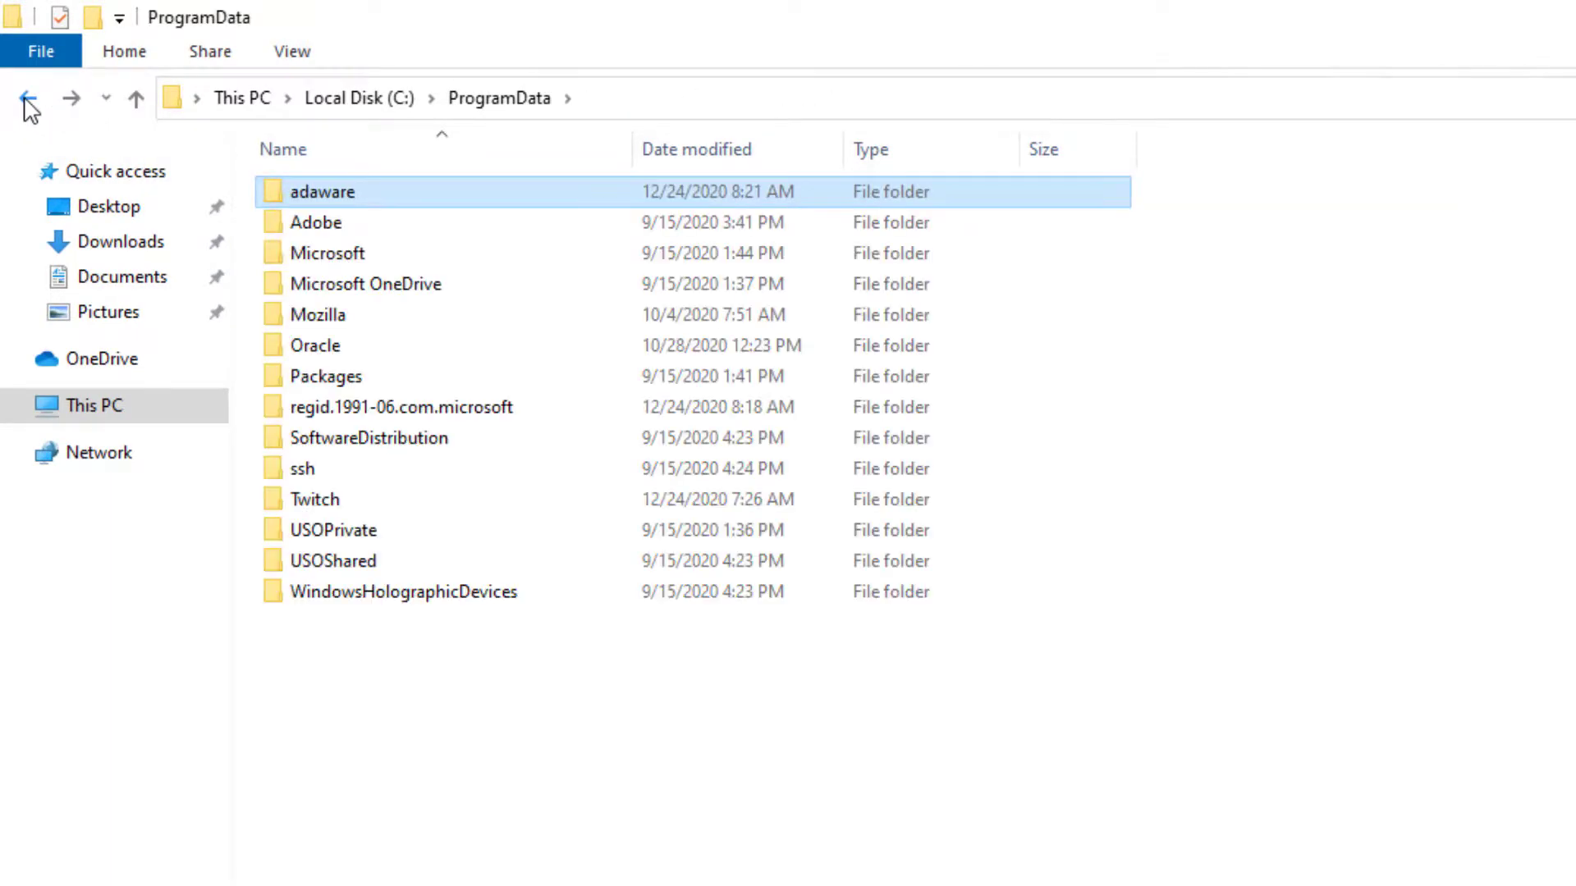
Delete the adaware folder with administrator permission and close File Explorer
{"action": "key", "text": "Delete"}
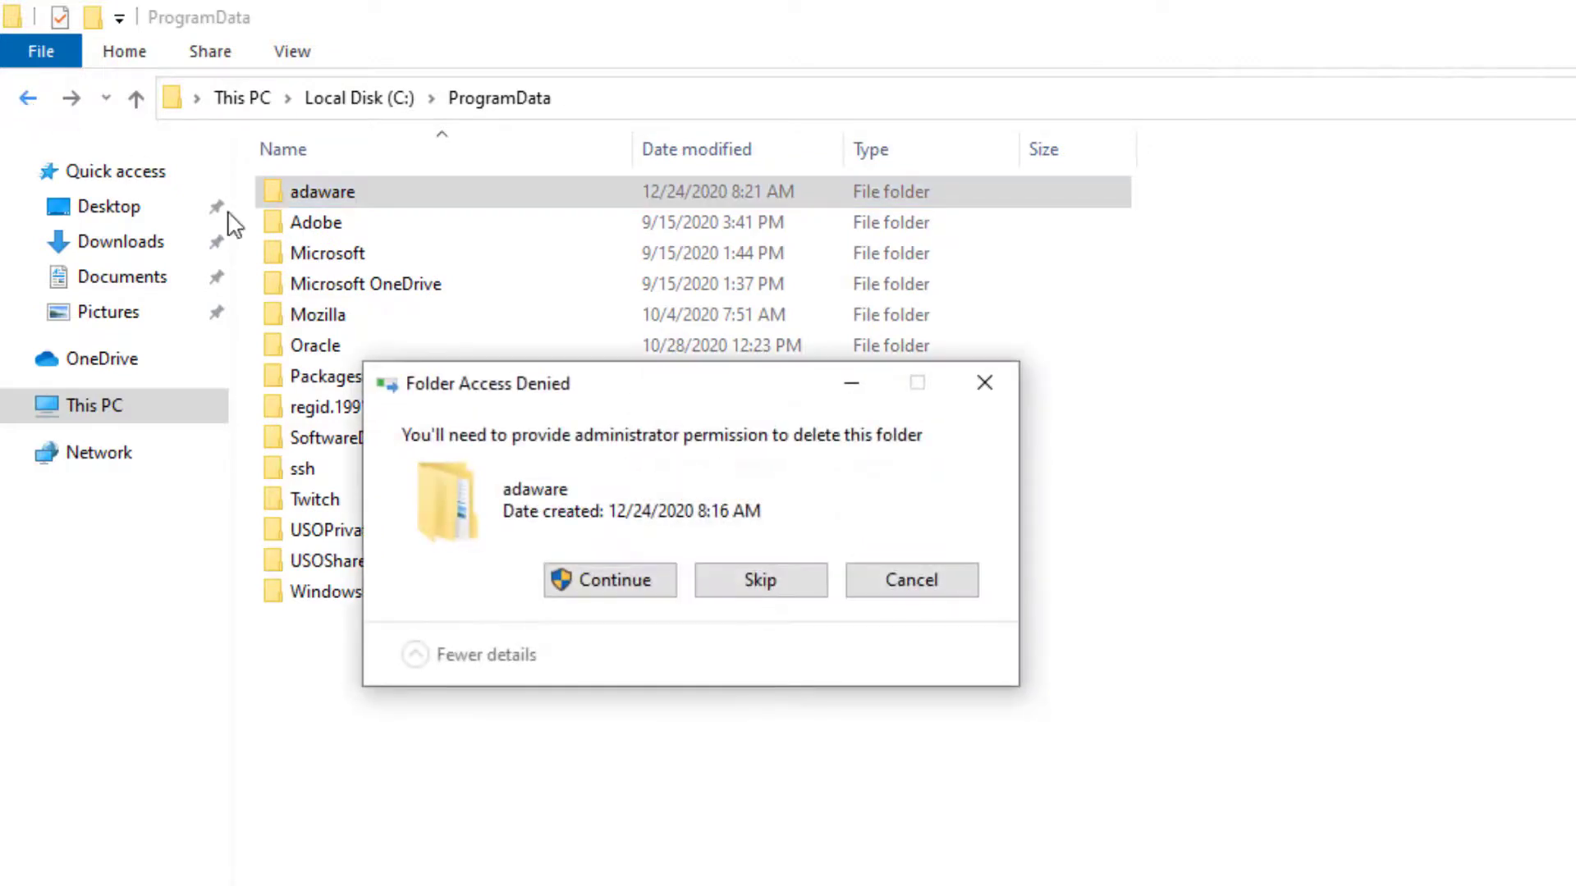
{"action": "left_click", "coordinate": [648, 581]}
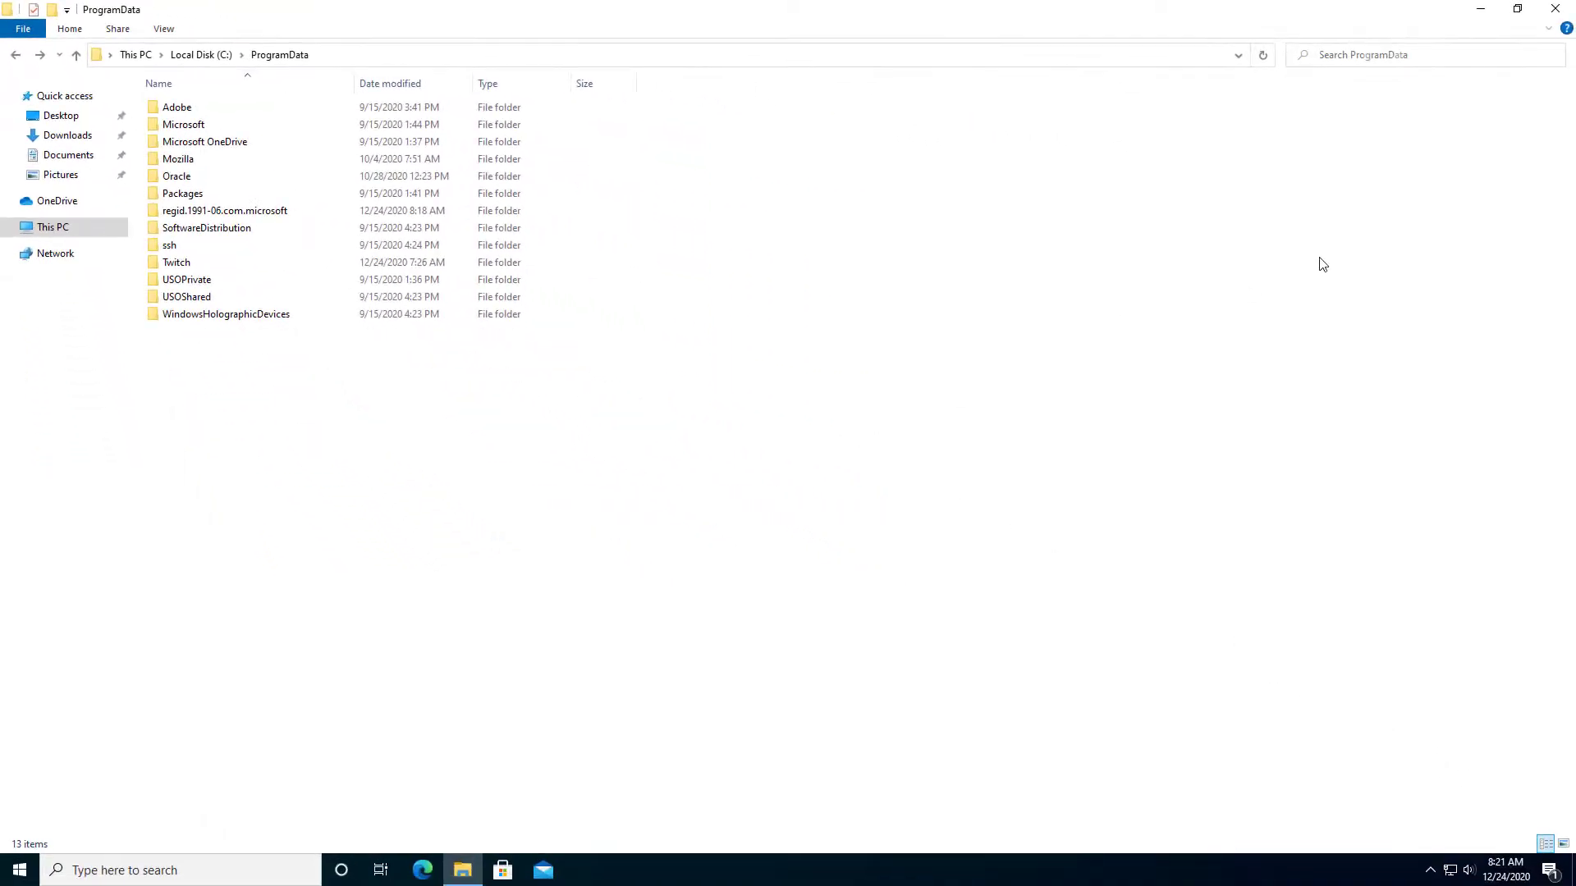
{"action": "left_click", "coordinate": [1555, 8]}
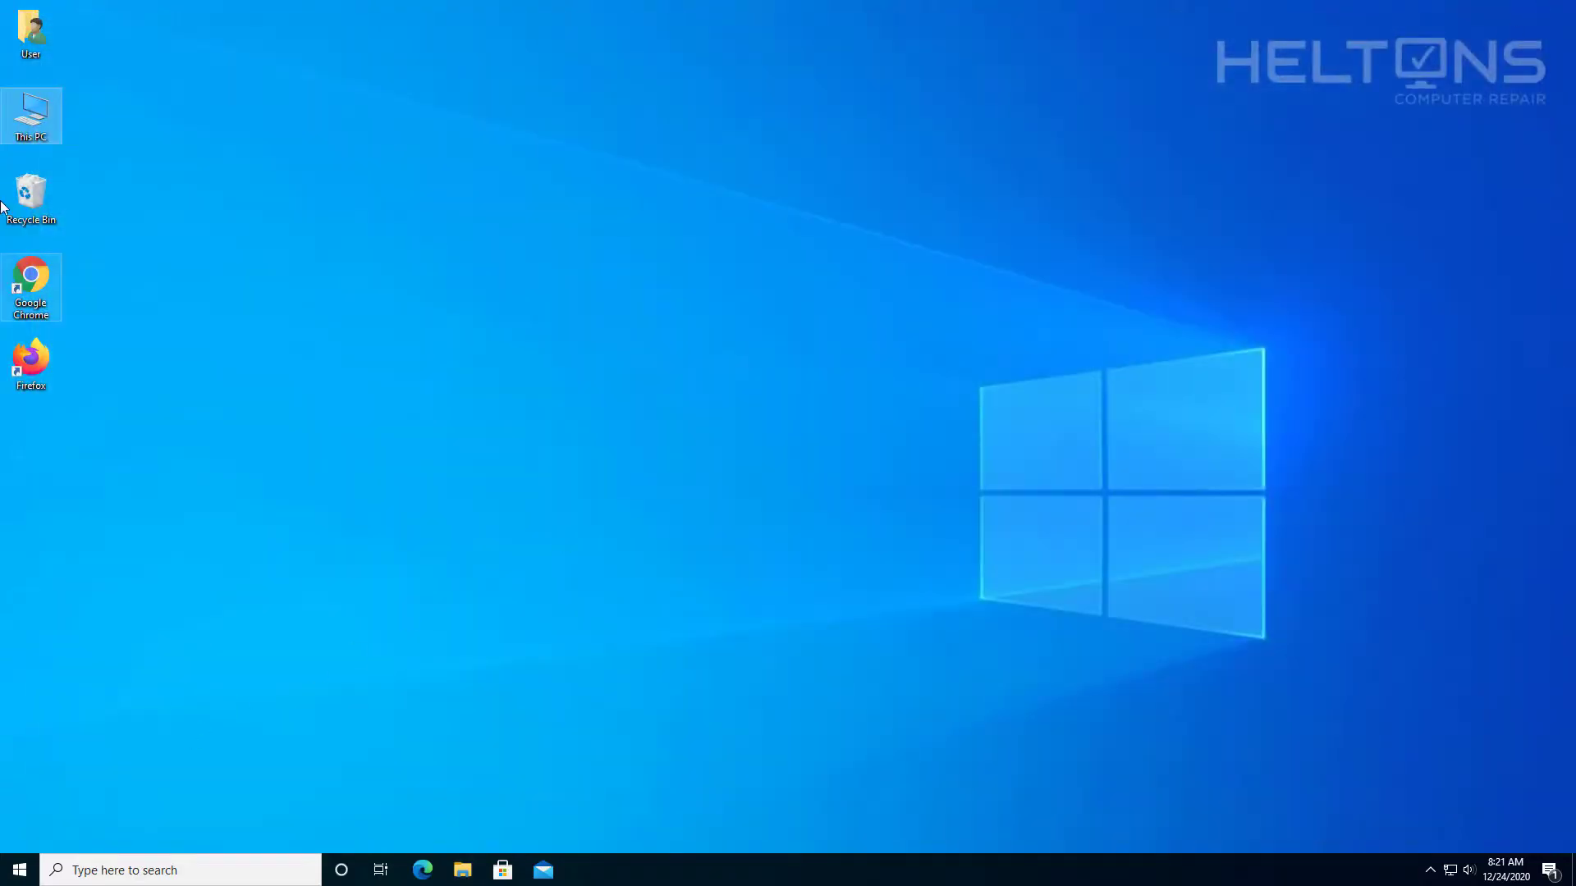
Empty the Recycle Bin, confirming permanent deletion of the adaware folder
{"action": "left_click", "coordinate": [17, 181]}
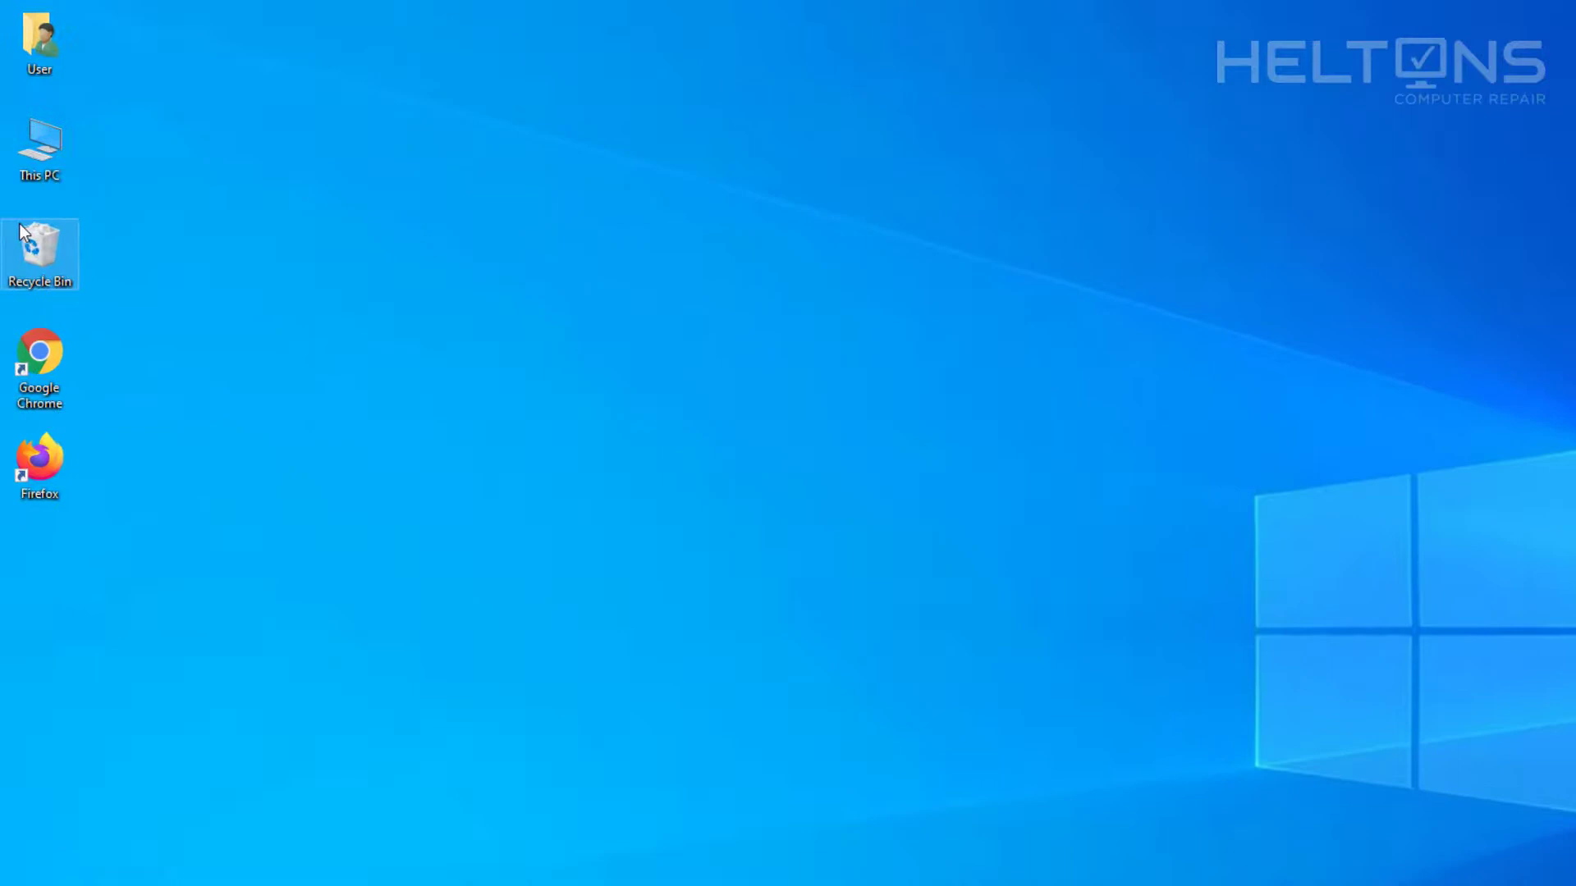
{"action": "right_click", "coordinate": [23, 232]}
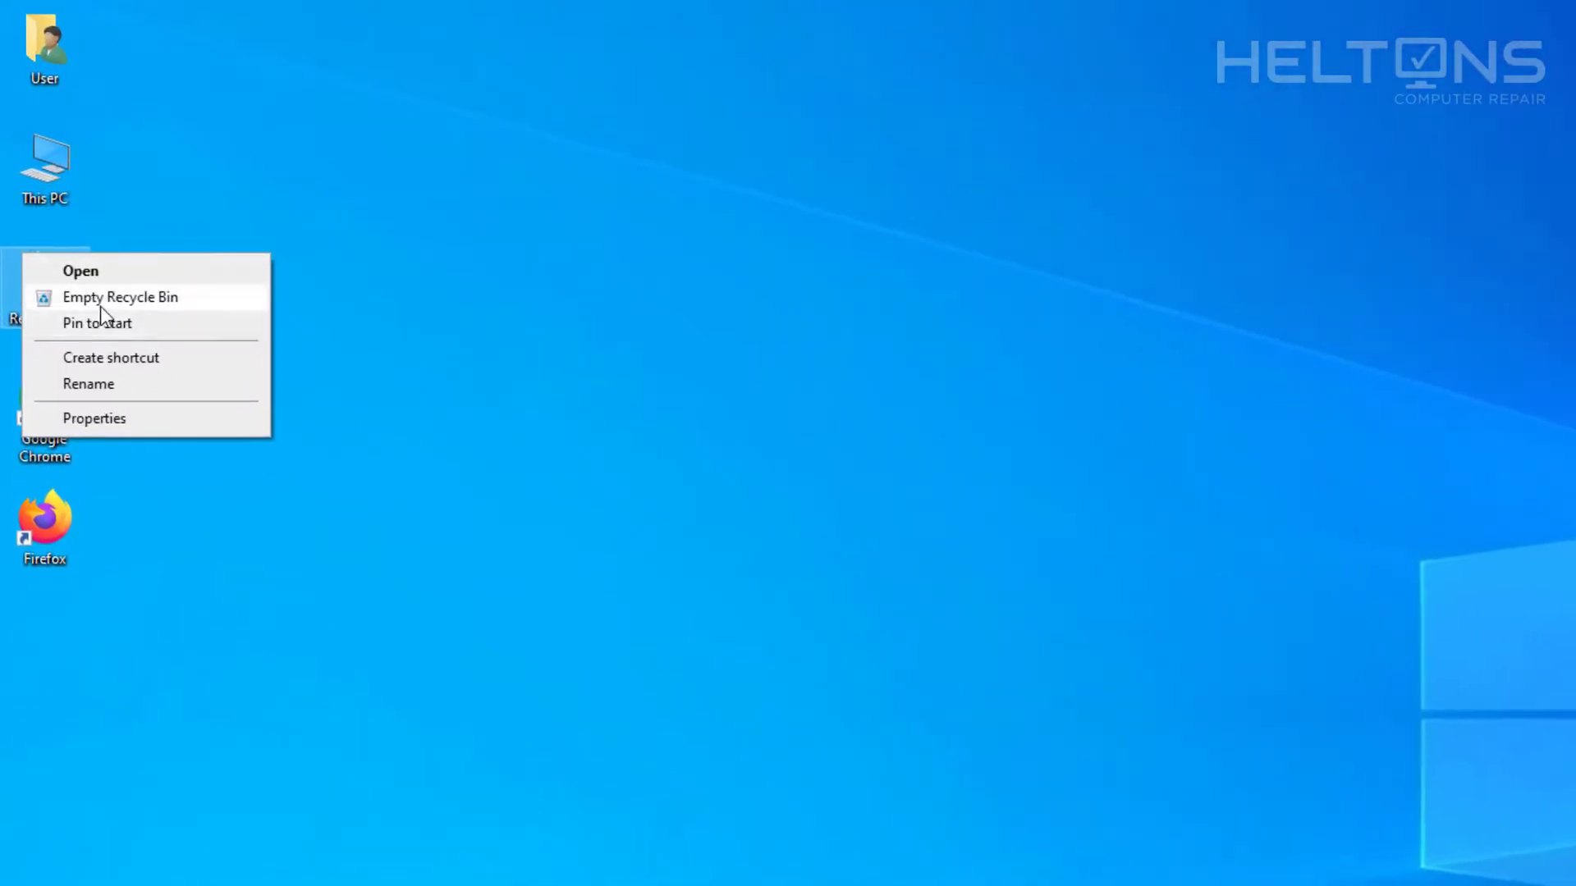
{"action": "left_click", "coordinate": [91, 262]}
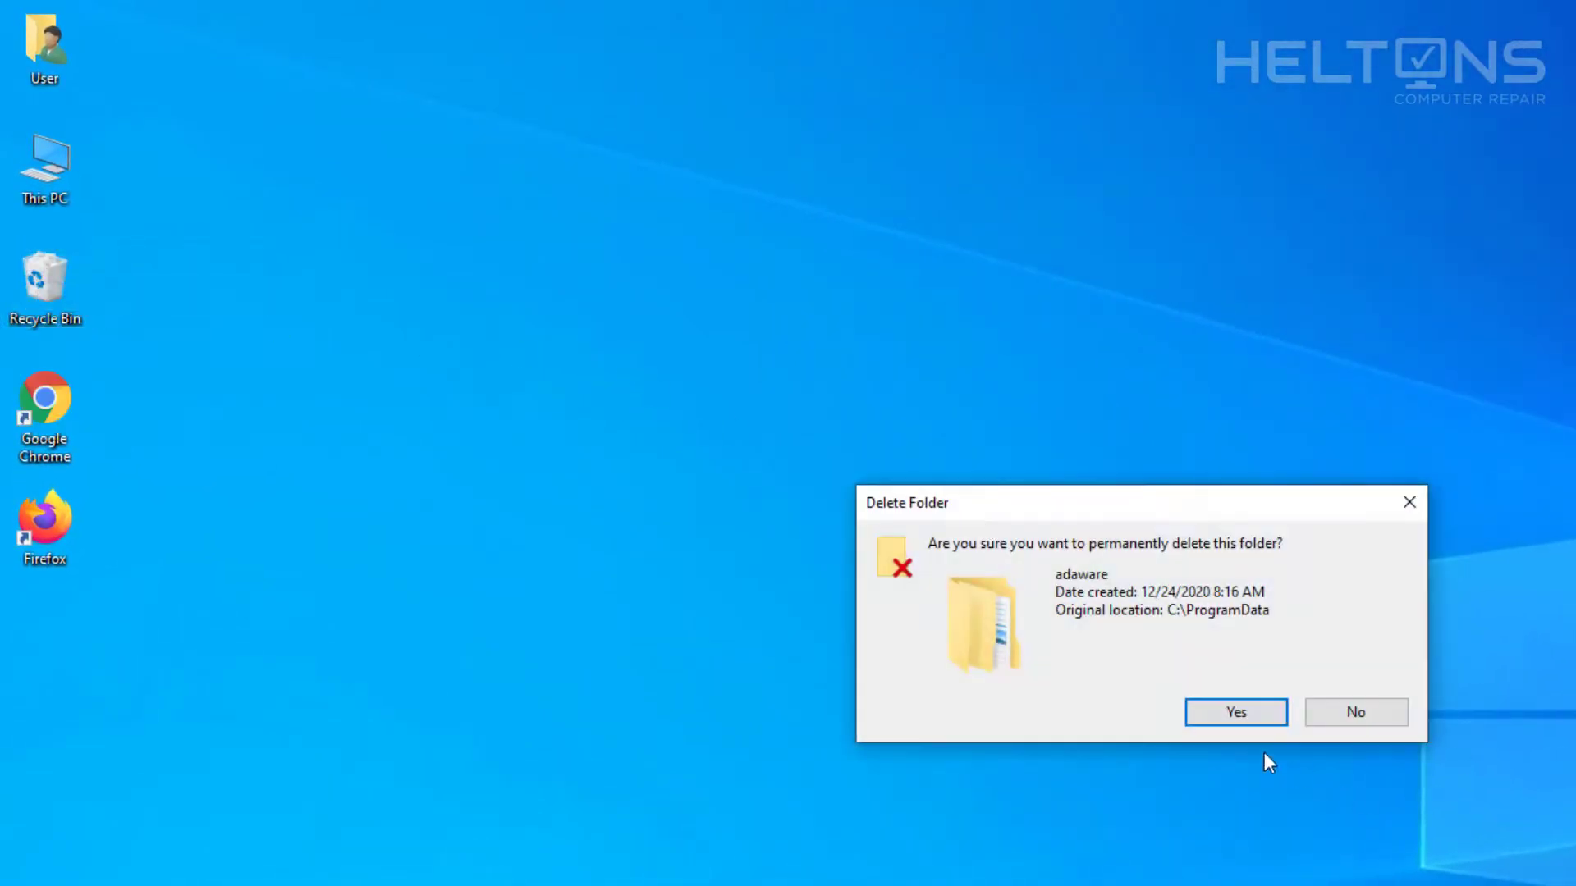
{"action": "left_click", "coordinate": [1234, 712]}
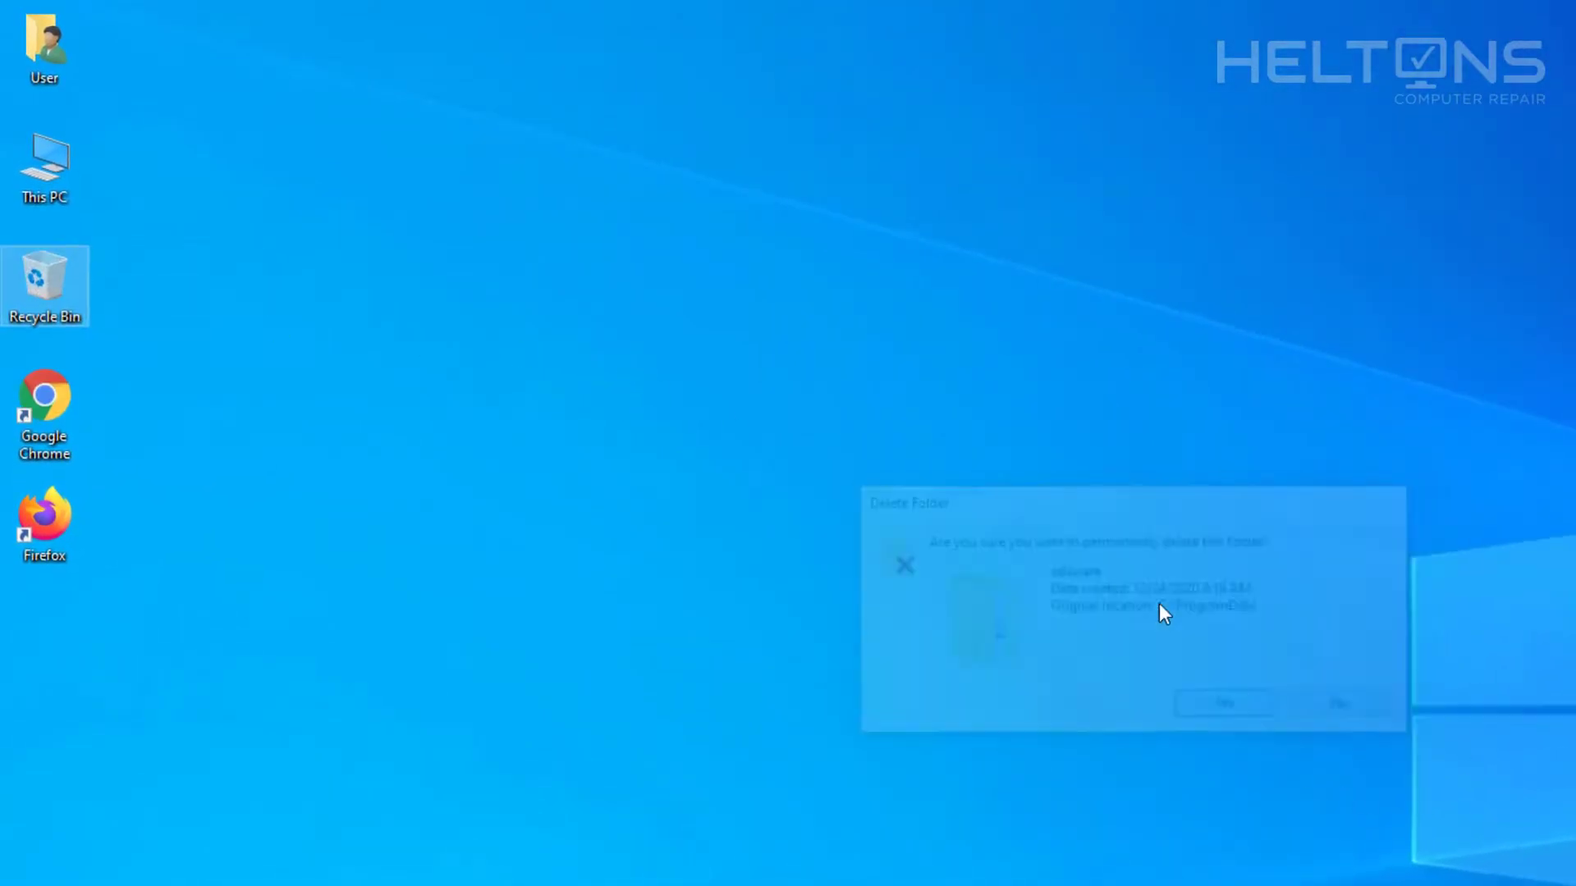